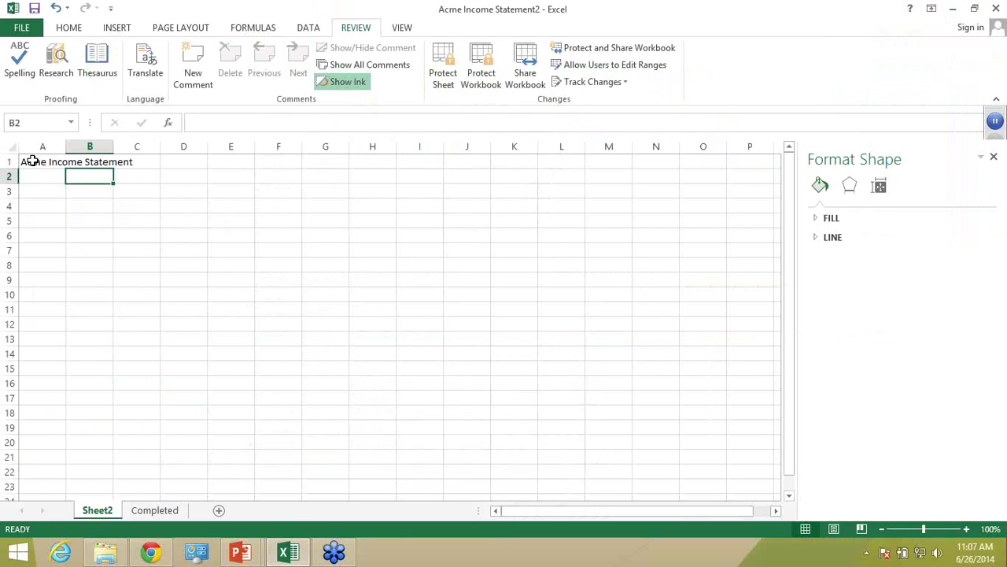
- Enter the year 2014 in cell B2 and the section heading INCOME in cell A3
type("2014")
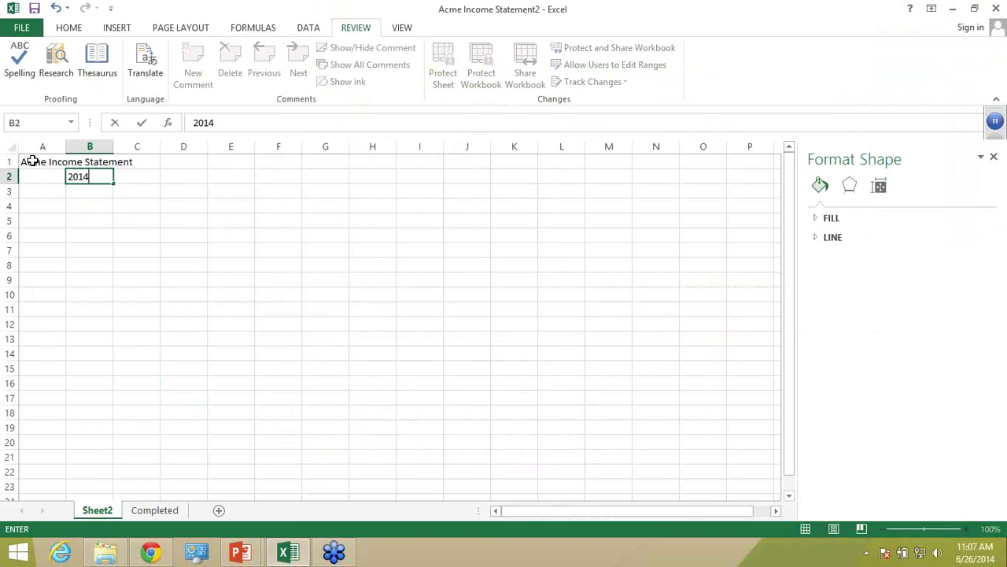
key("Tab")
key("Return")
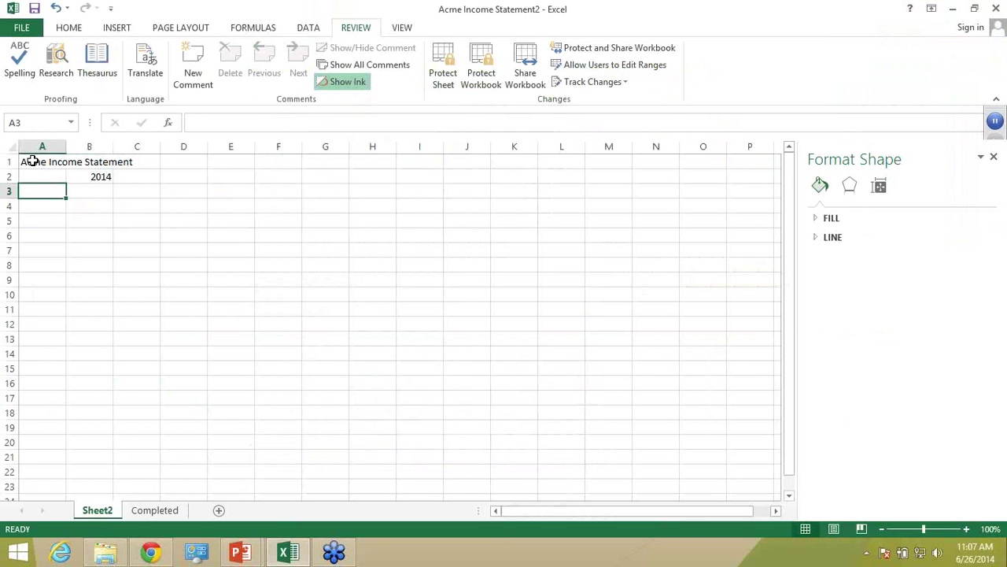
type("INCOM")
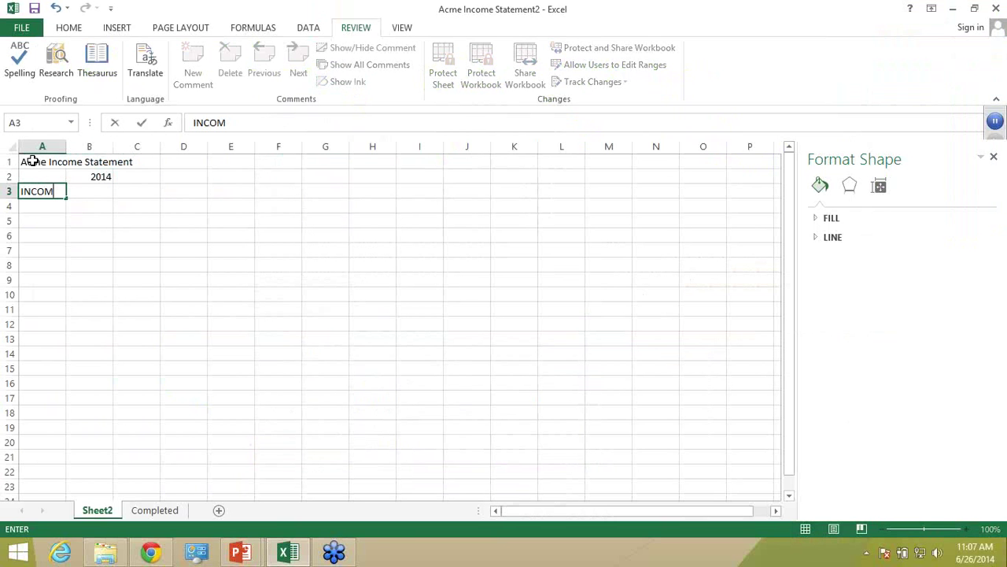
type("E")
key("Return")
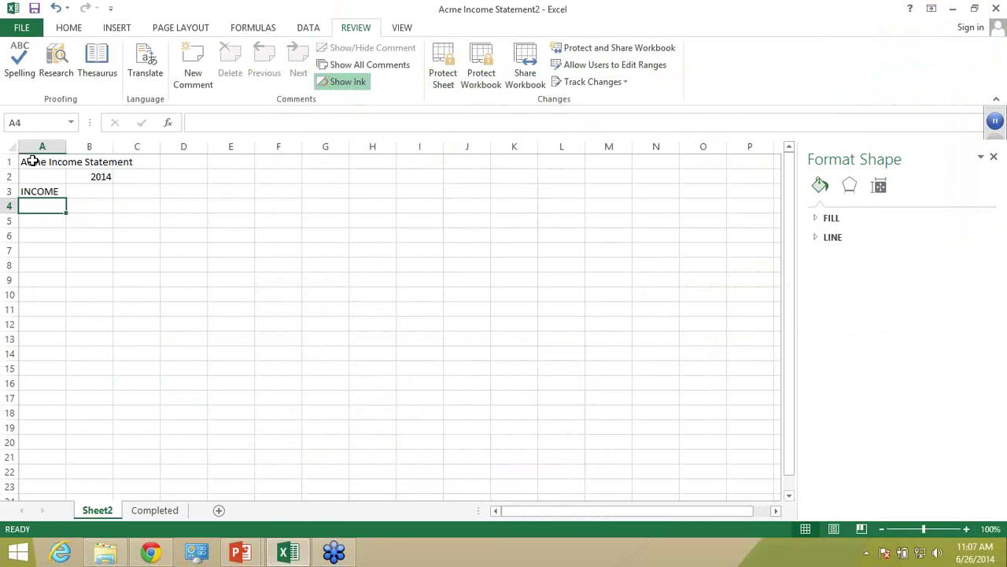
- Add a Sales Revenue line in row 4, with the label in column A and 100000 in column B
type("Sal")
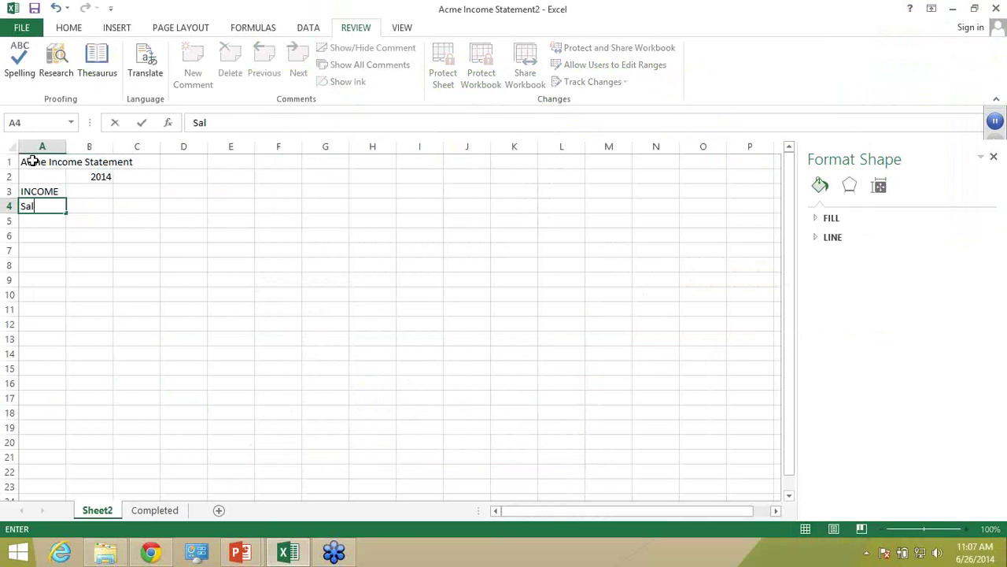
type("es Revenue")
key("Tab")
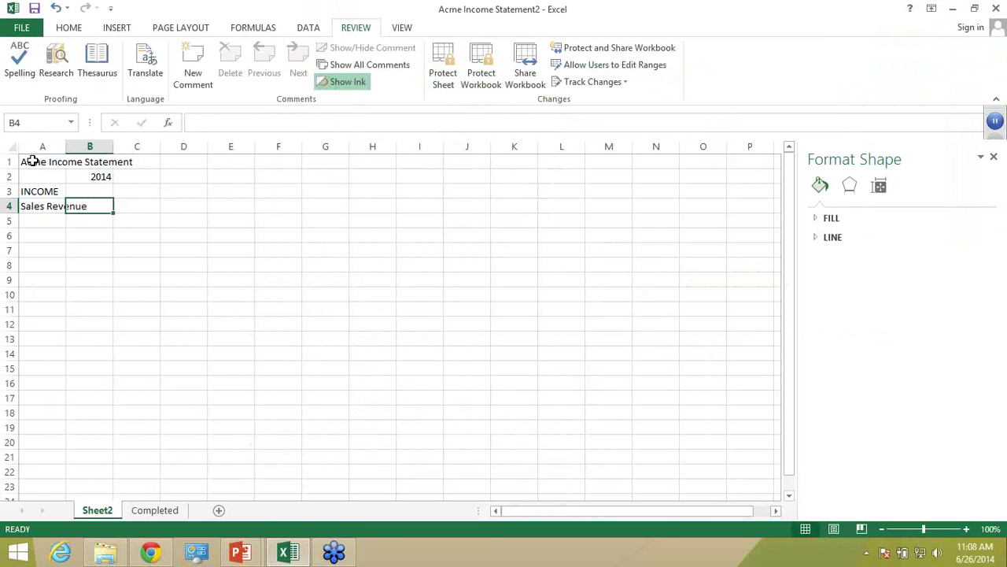
type("100")
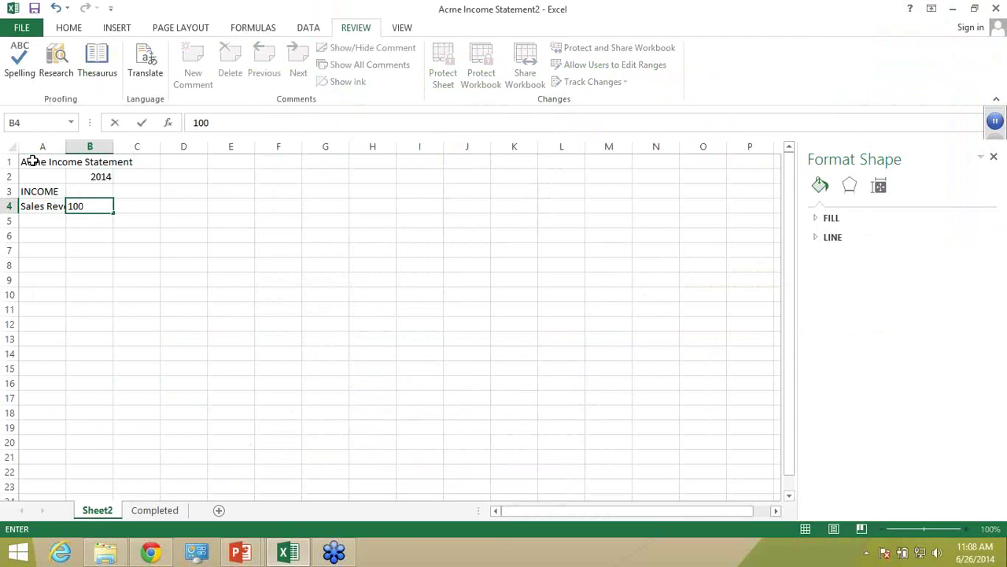
type("000")
key("Return")
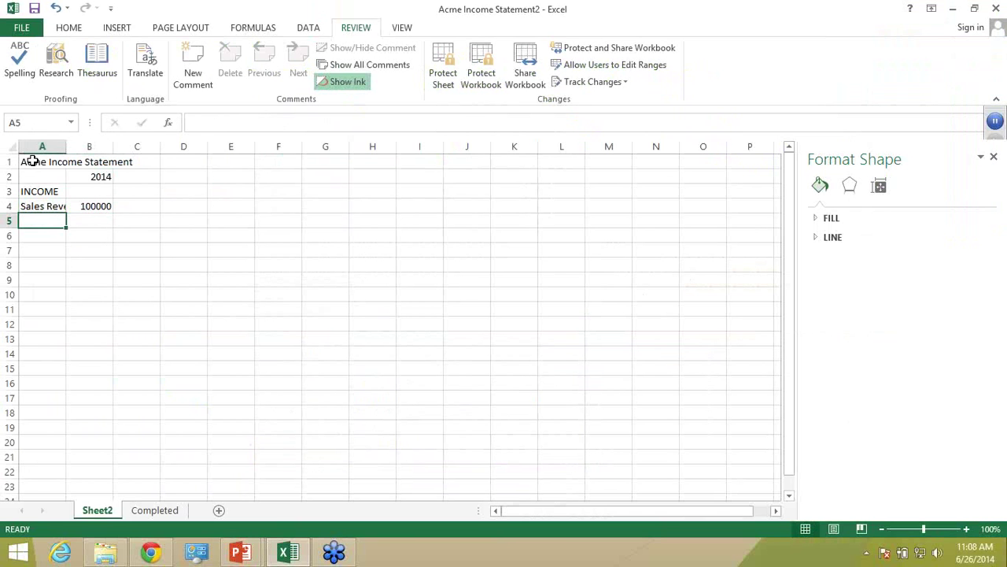
- Add a Cost of Goods Sold line in row 5 with the amount 30000 in column B
type("Co")
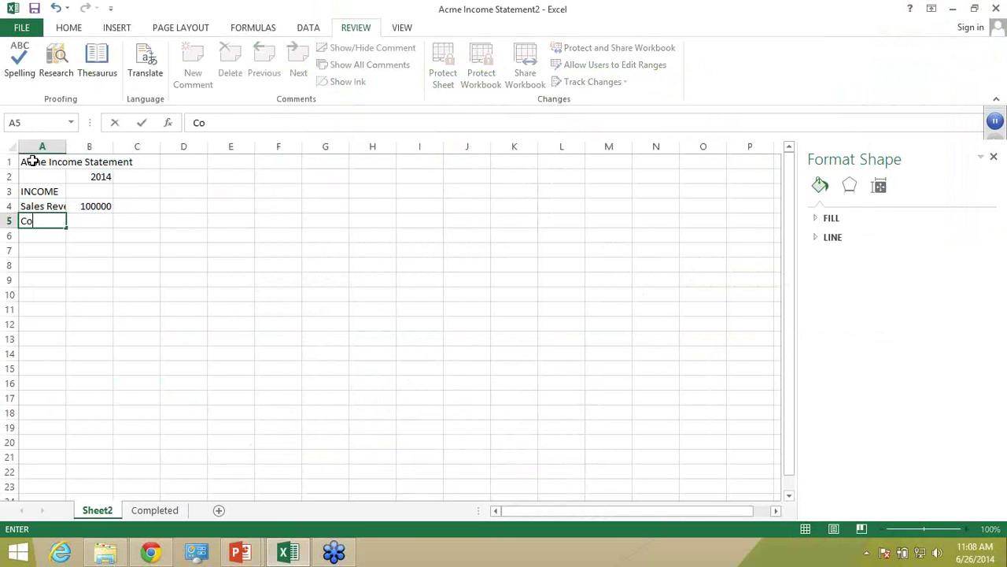
type("st of Goods Sold")
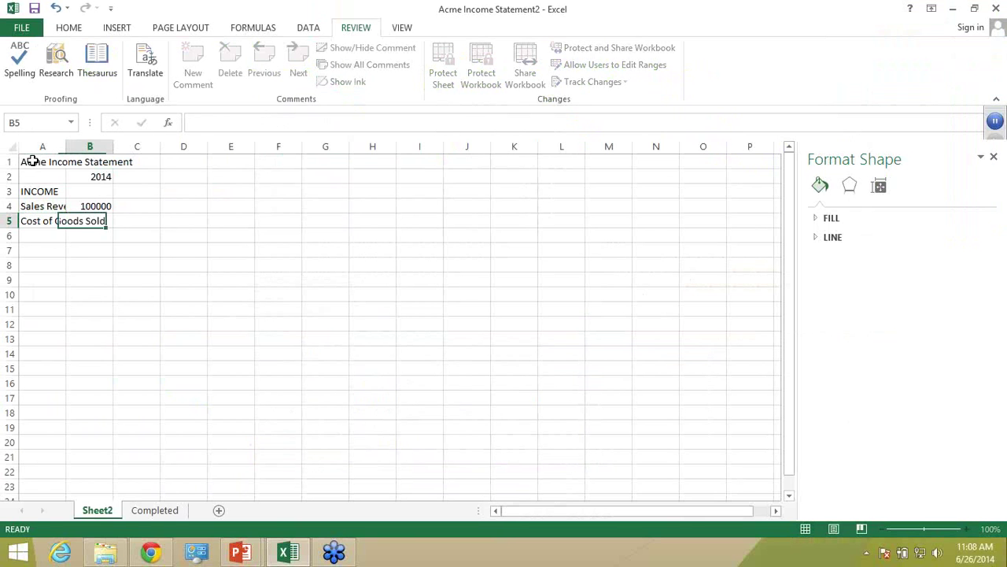
key("Tab")
type("3")
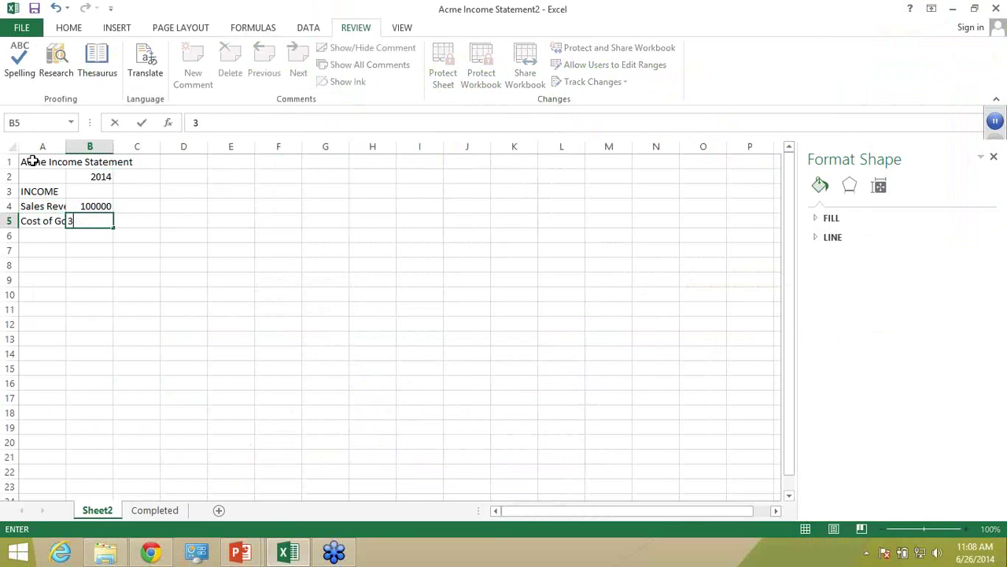
type("0000")
key("Return")
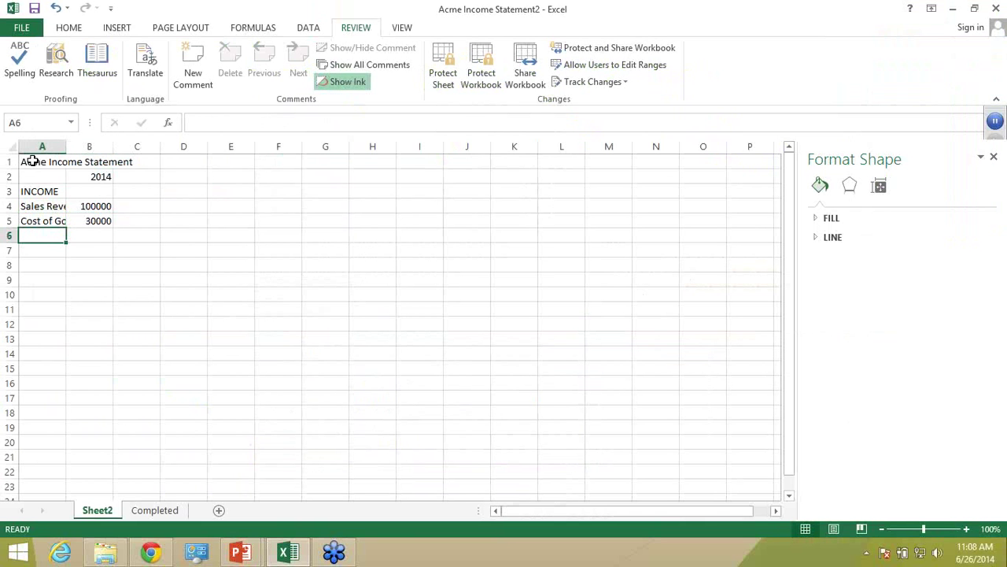
- Enter the label Gross Margin in cell A6 and the section heading EXPENSES in cell A8, leaving row 7 blank
type("Gross ")
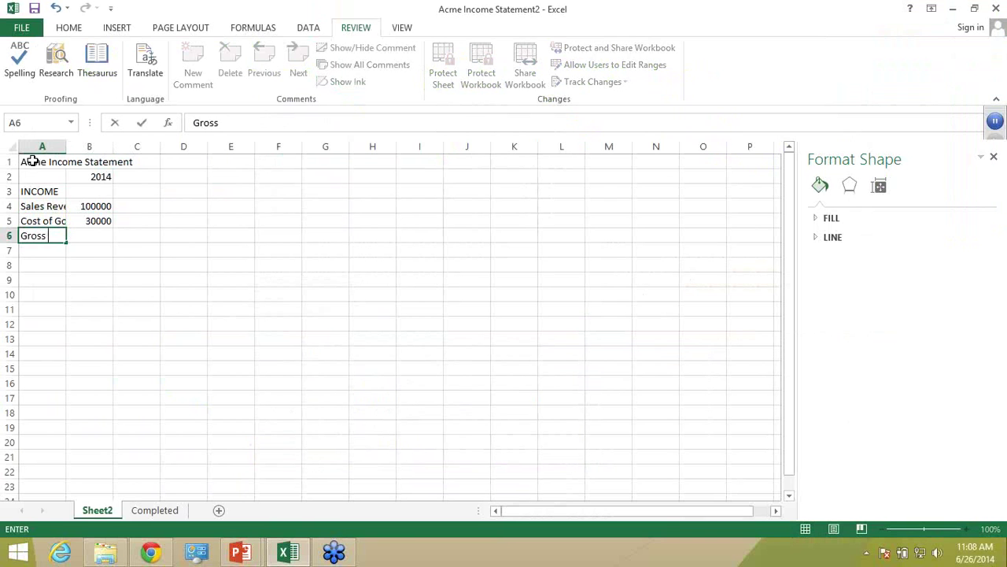
type("Margin")
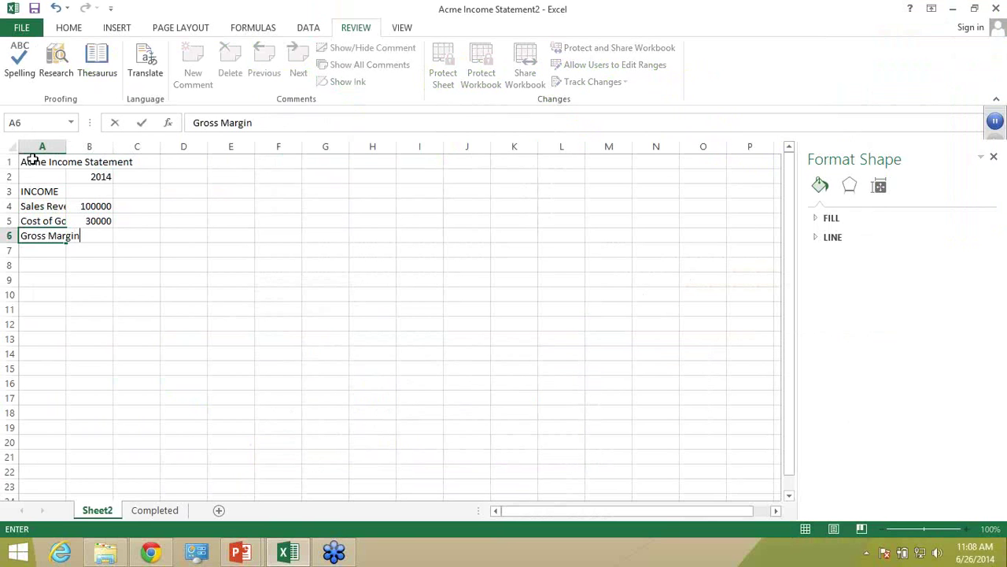
key("Return")
key("Return")
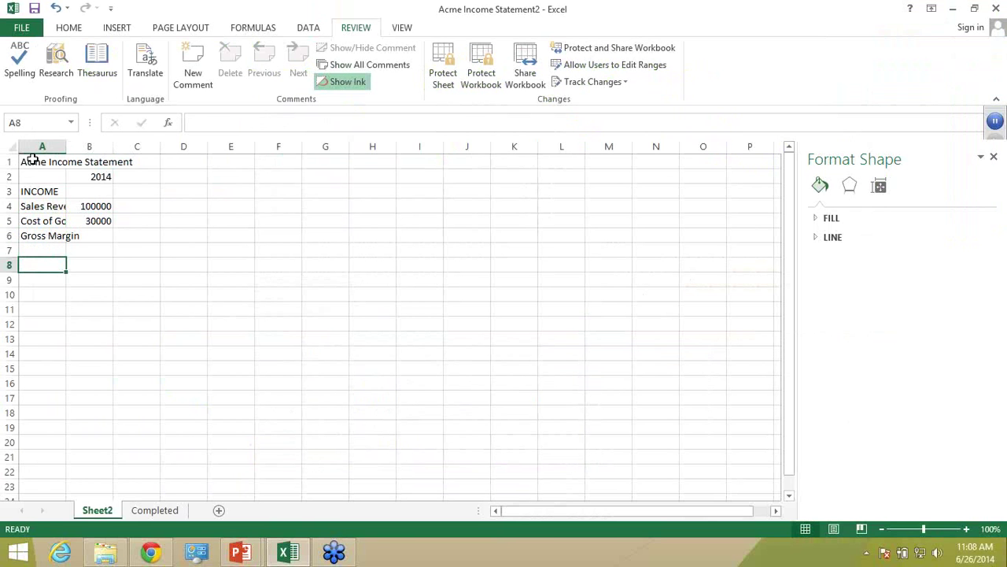
type("EXPENS")
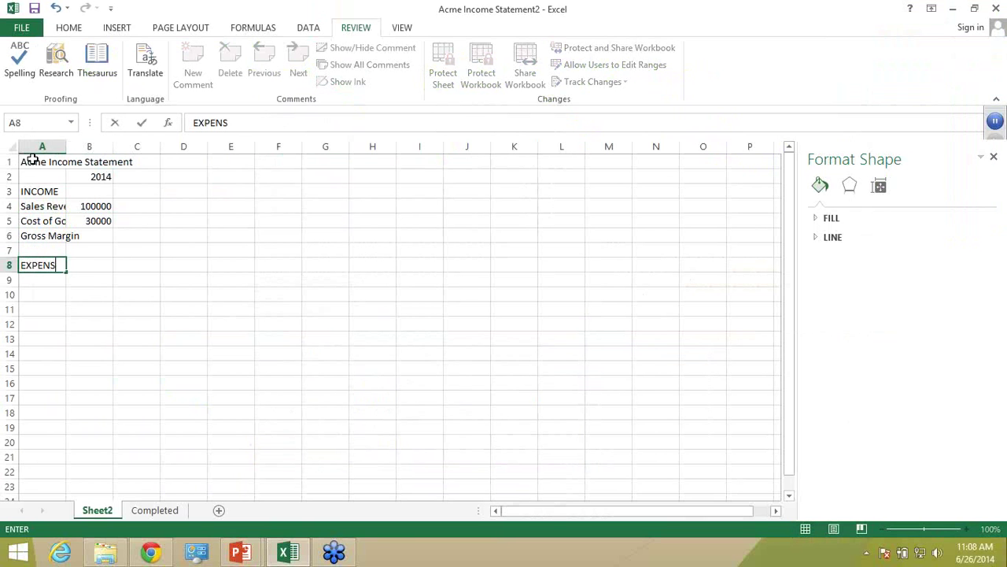
type("ES")
key("Return")
- Add a Salaries expense line in row 9 with the amount 15000 in column B
type("S")
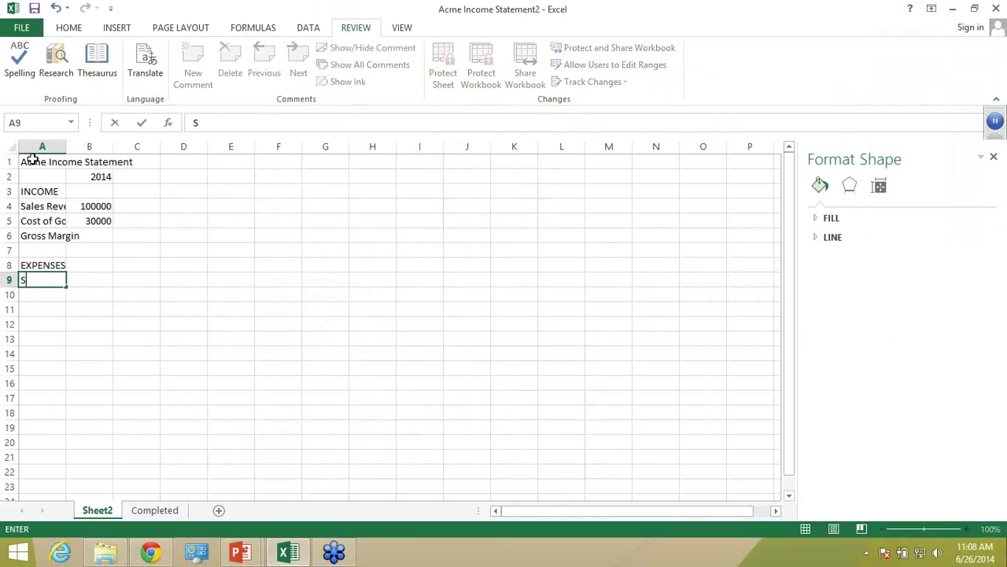
type("alaries")
key("Tab")
type("15000")
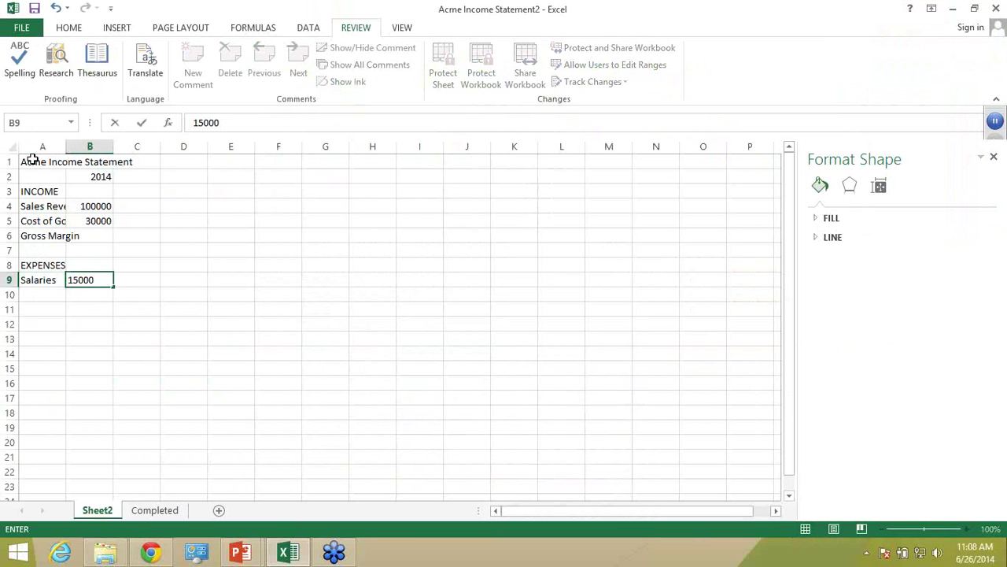
type("0")
key("BackSpace")
key("Return")
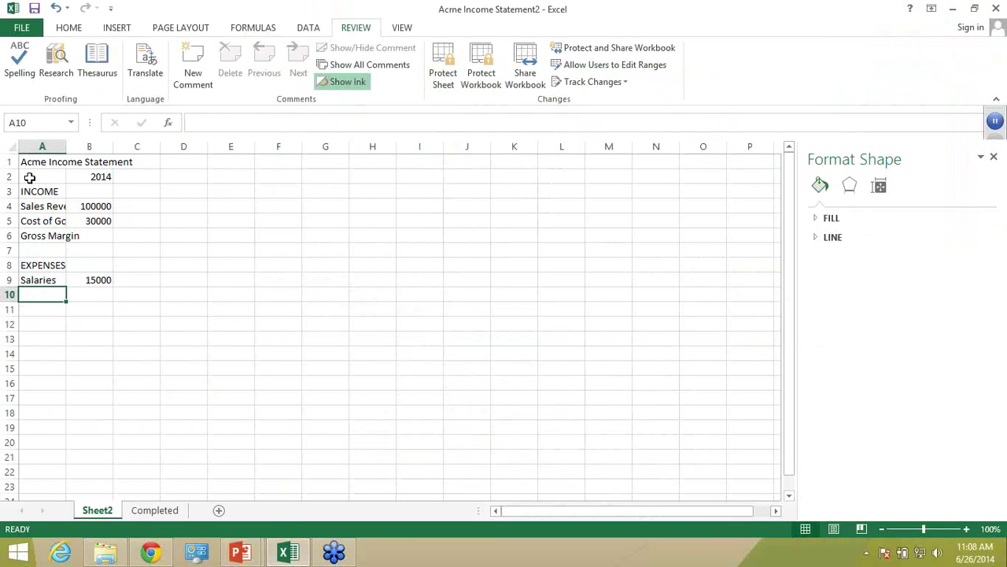
- Add a Brand Advertising expense line in row 10 with the amount 3000 in column B
type("Bran")
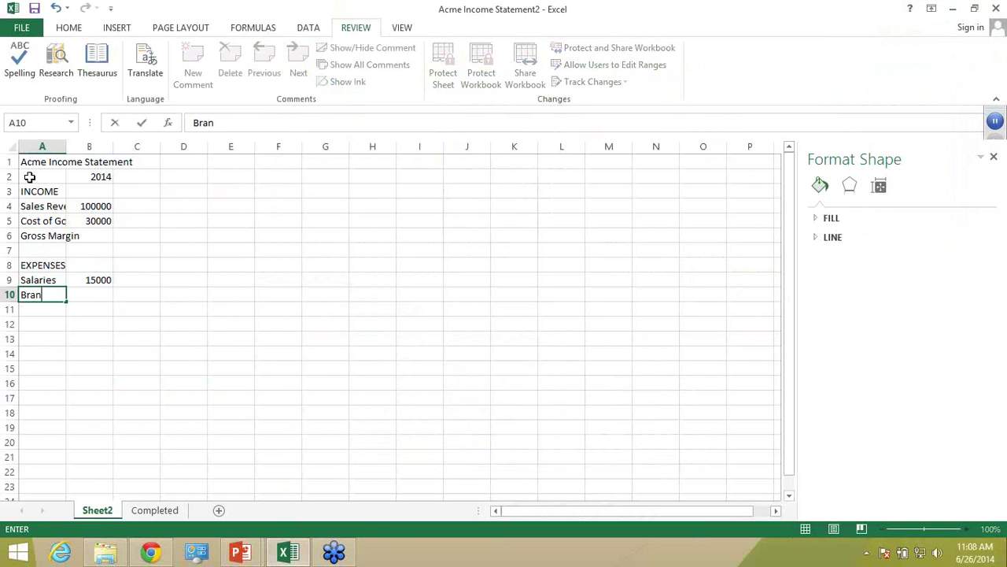
type("d Advertisin")
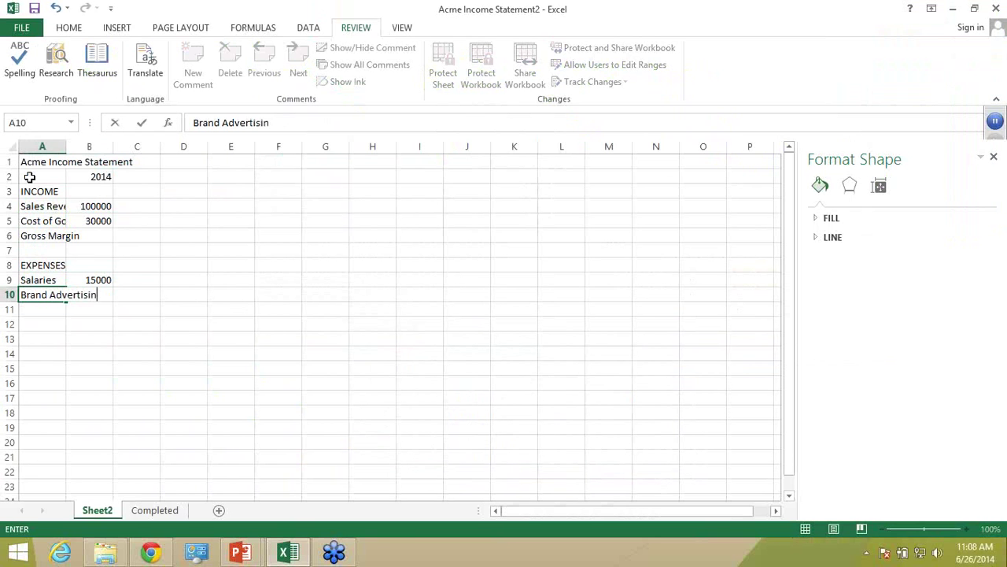
type("g")
key("Tab")
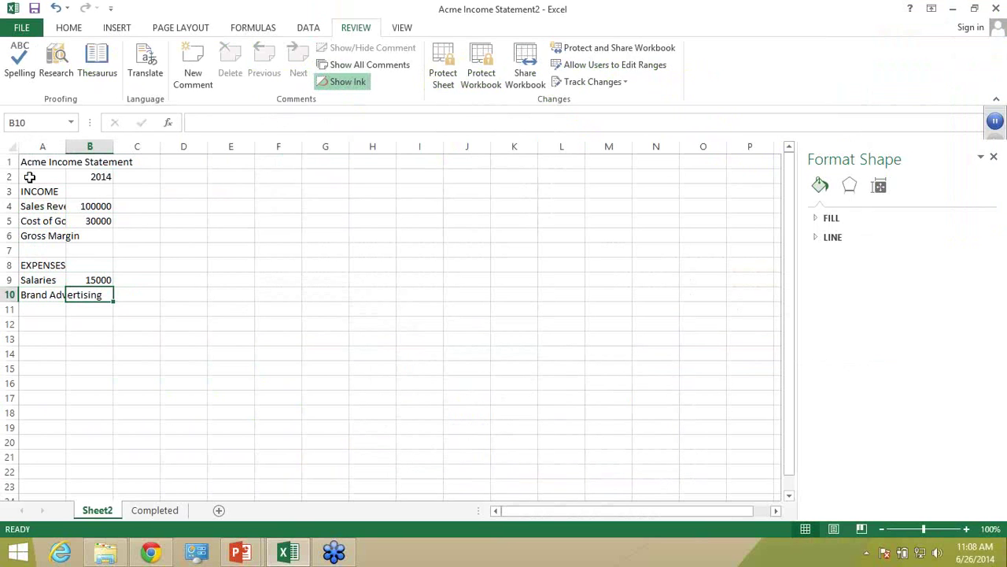
type("3000")
key("Return")
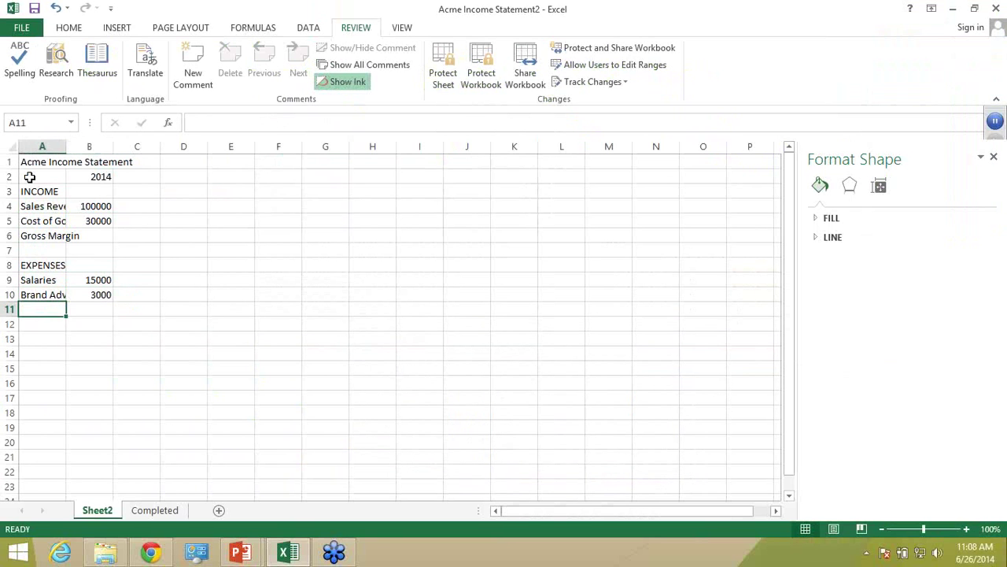
- Add a Product Advertising expense line in row 11 with the amount 1000 in column B
type("Product Advertis")
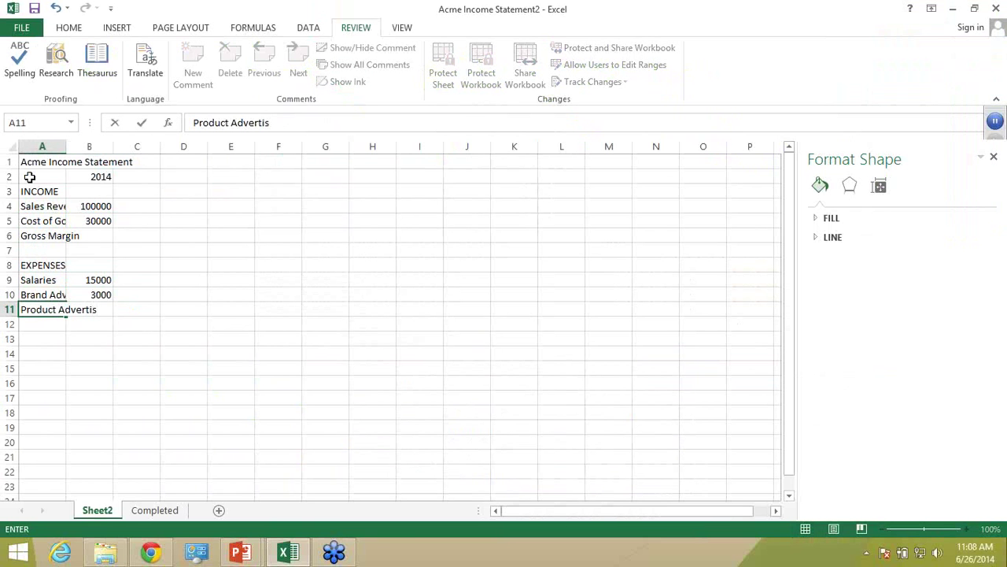
type("ing")
key("Tab")
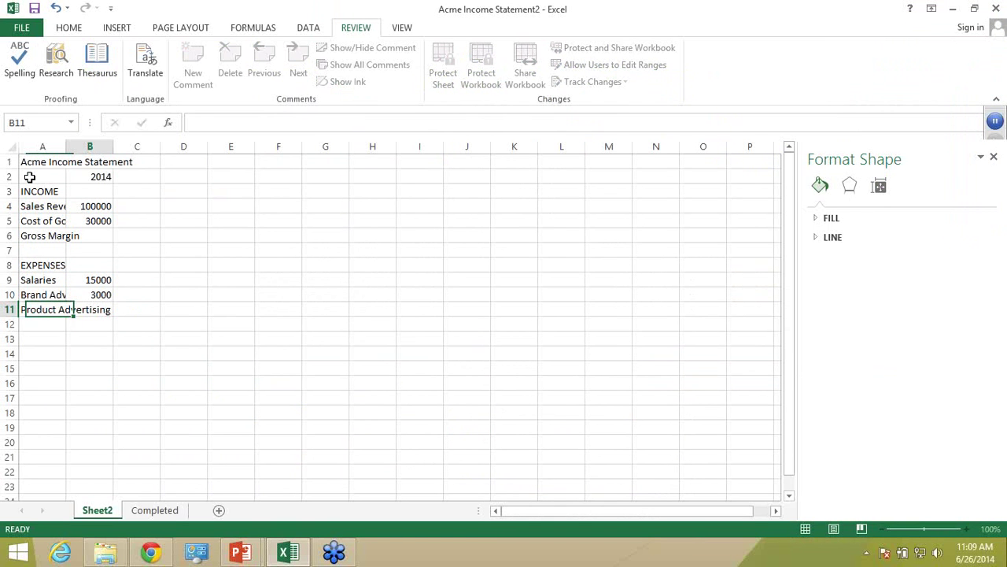
type("1000")
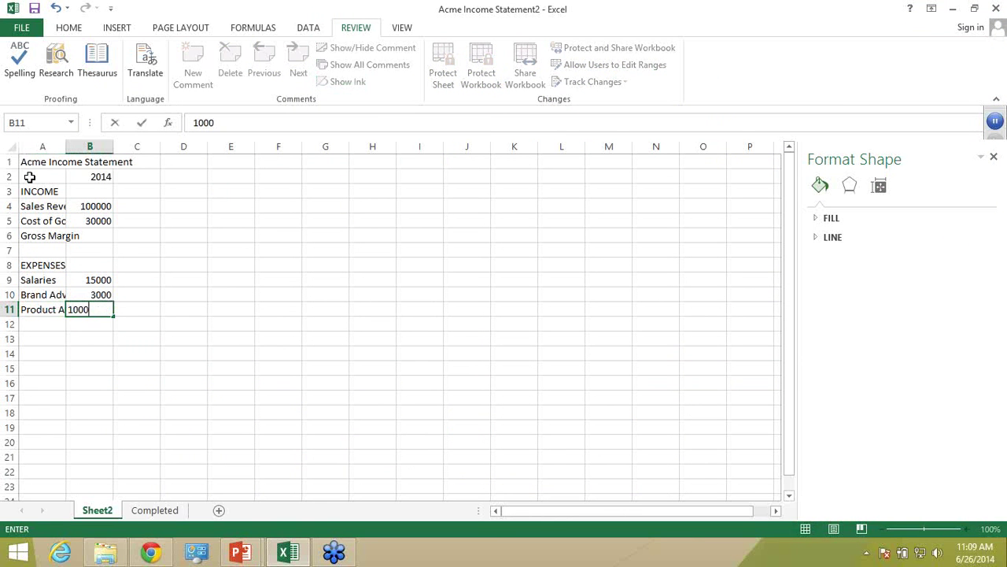
key("Return")
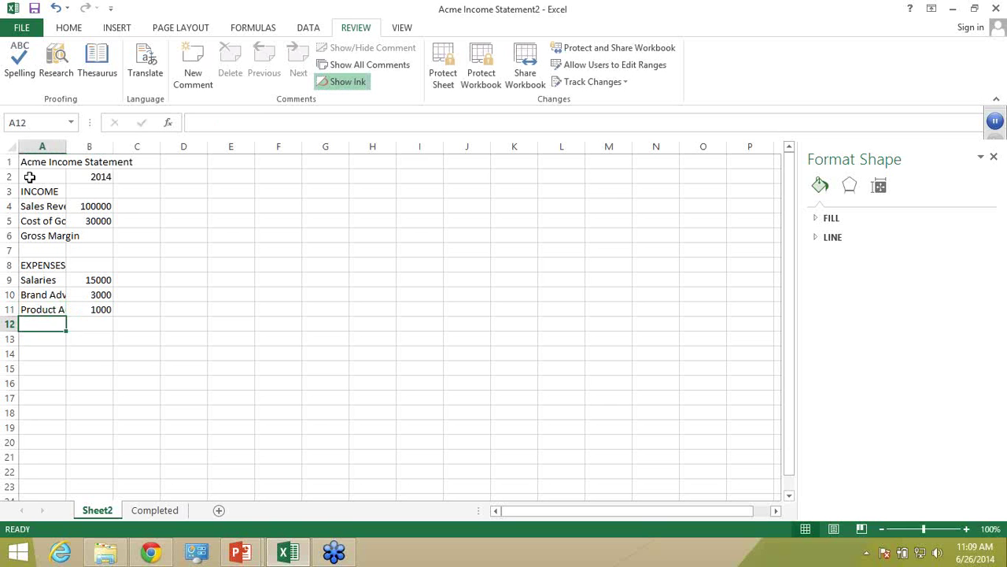
- Add a Product PR expense line in row 12 with the amount 1000 in column B
type("Product ")
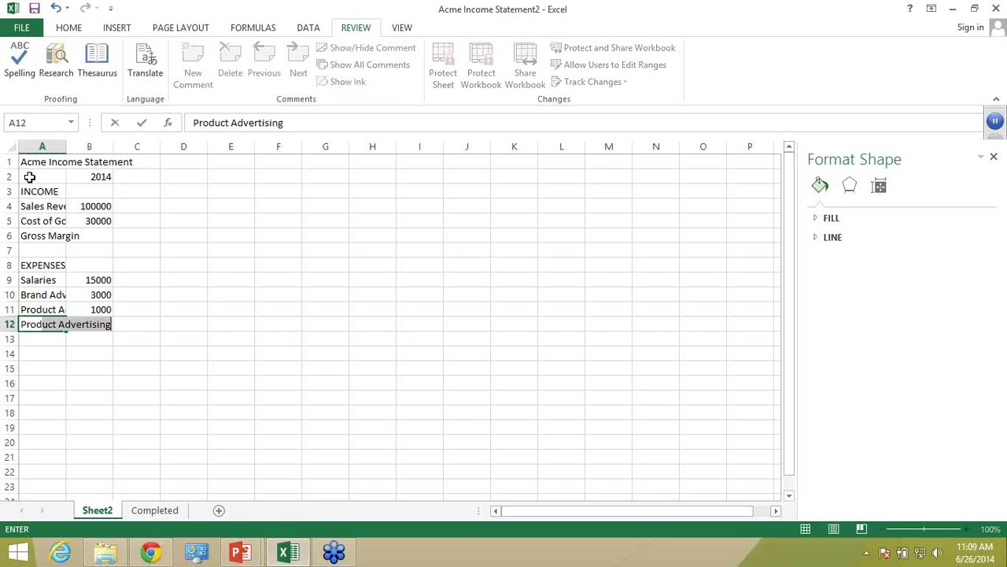
type("P")
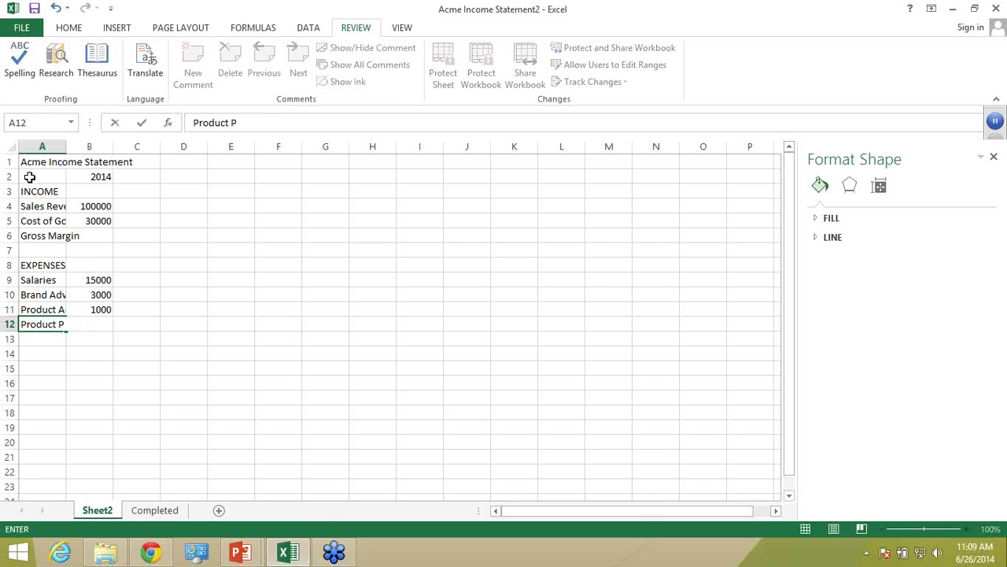
type("R")
key("Tab")
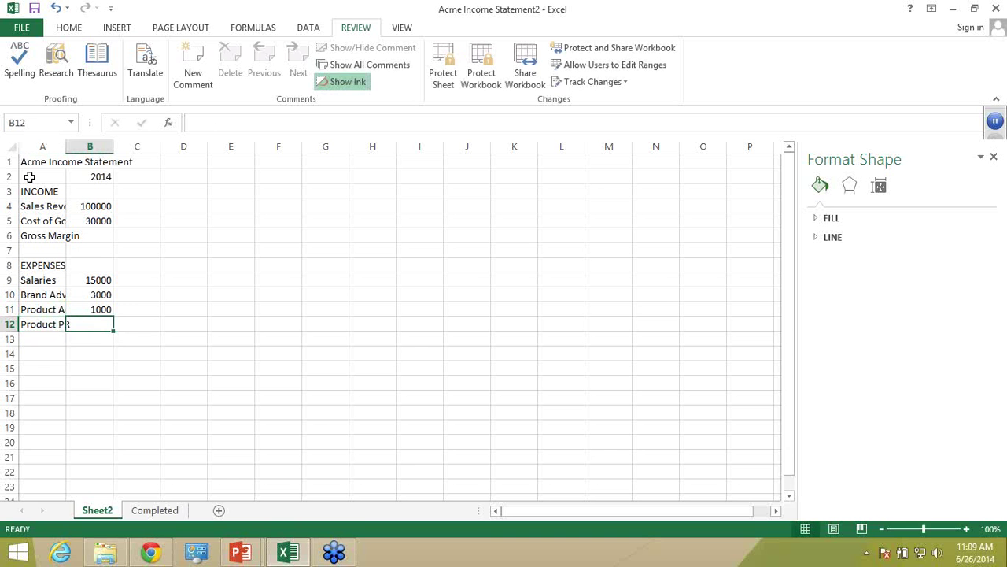
type("1")
key("BackSpace")
type("1000")
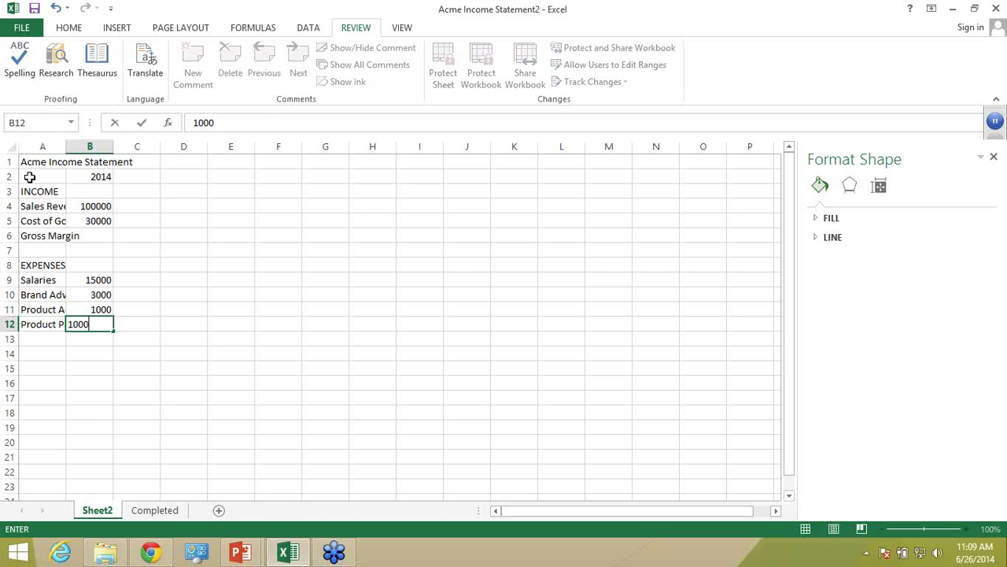
key("Return")
- Add a Storage Fees expense line in row 13 with the amount 1000 in column B
type("Storage")
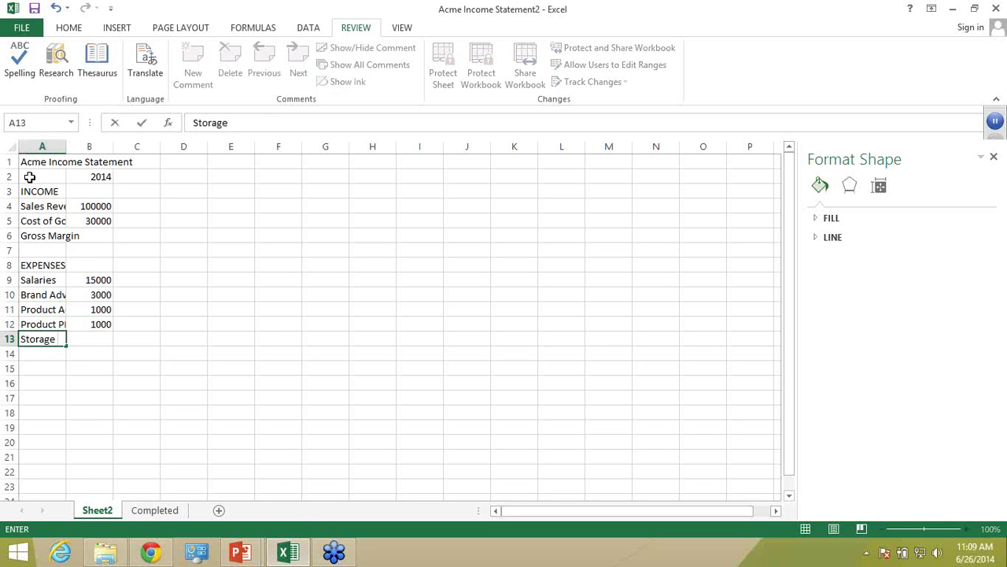
type(" Fees")
key("Tab")
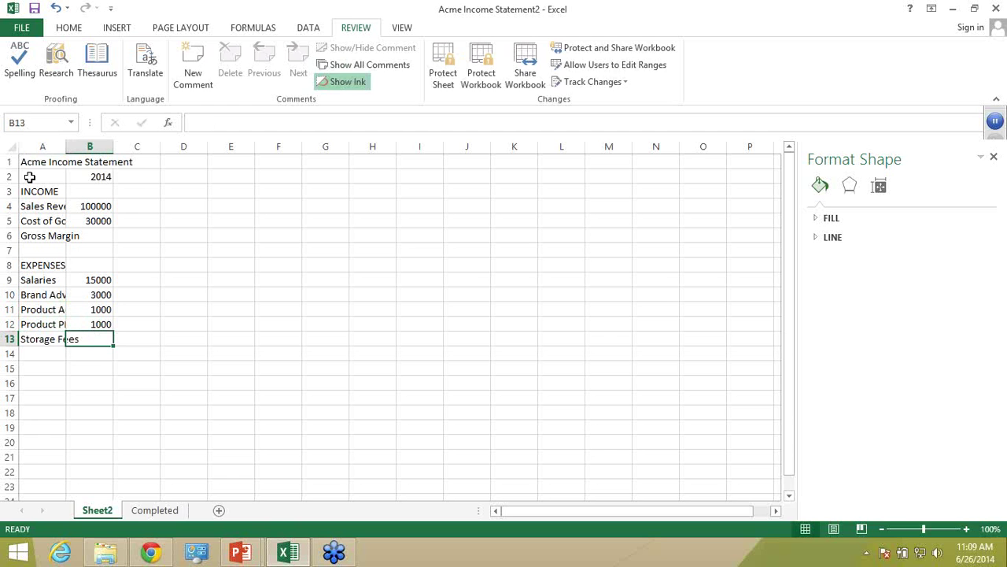
type("1000")
key("Return")
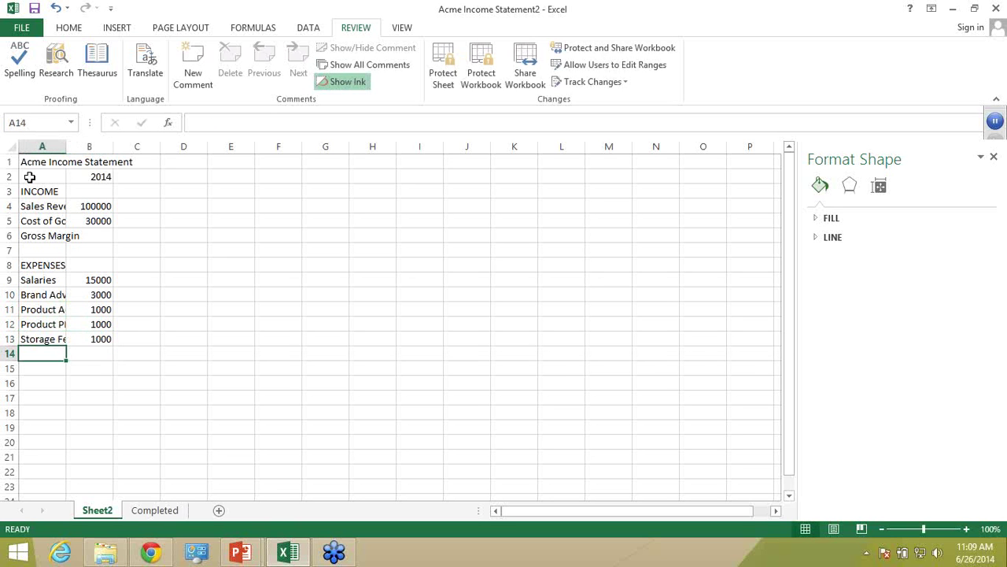
- Add an Other Expenses line in row 14 with the amount 0 in column B
type("Ot")
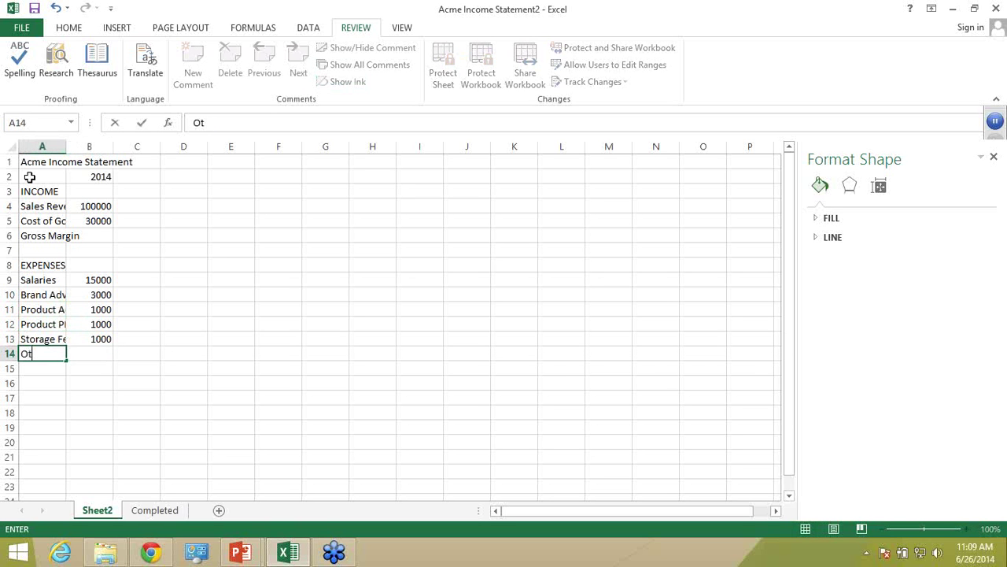
type("her Expenses")
key("Tab")
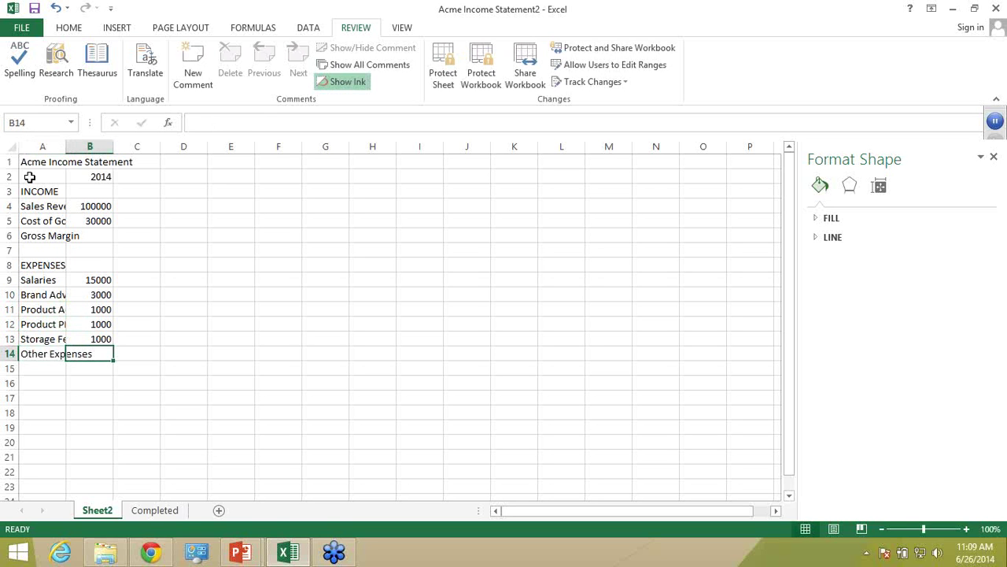
type("0")
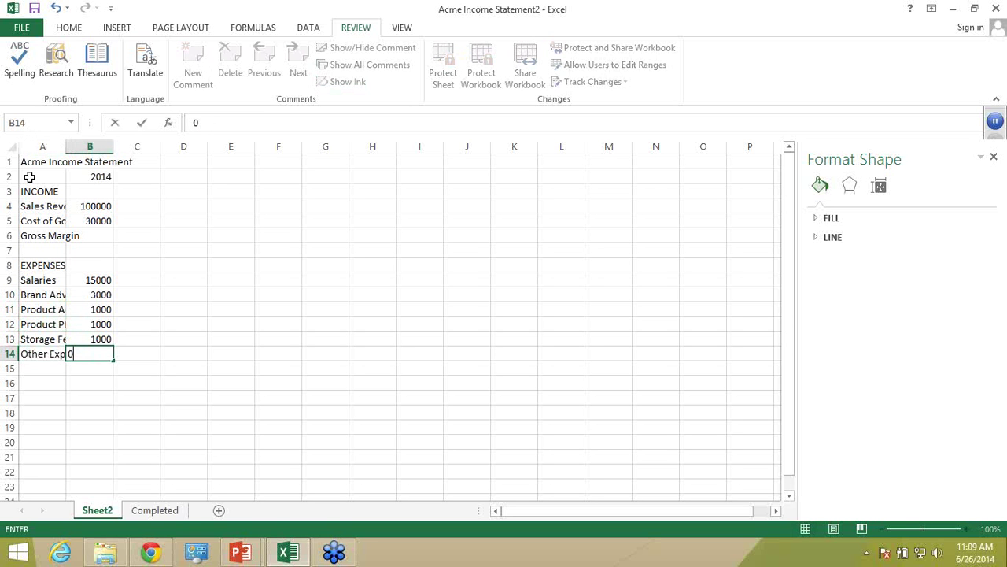
key("Return")
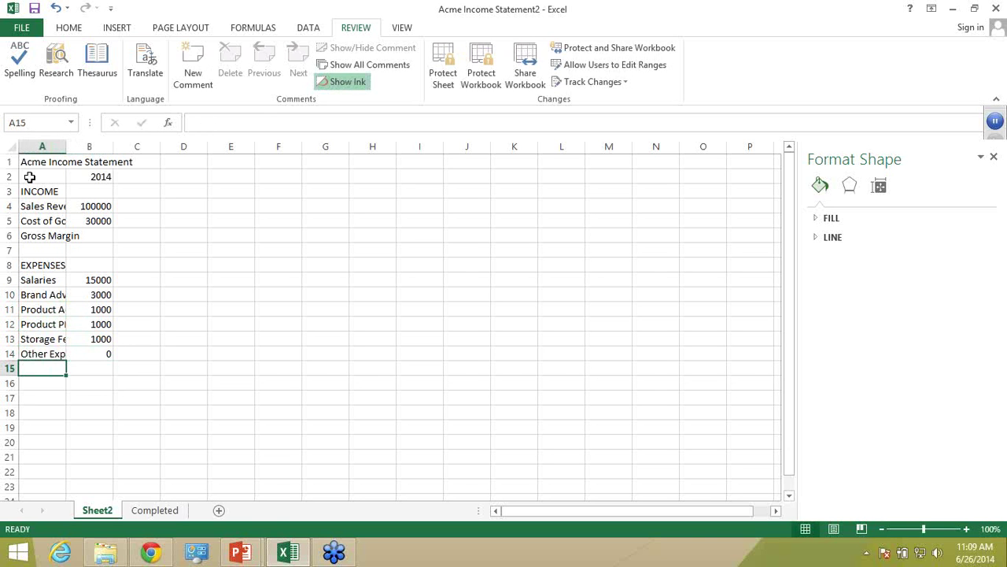
- Enter the label Total Expenses in cell A15
type("Tot")
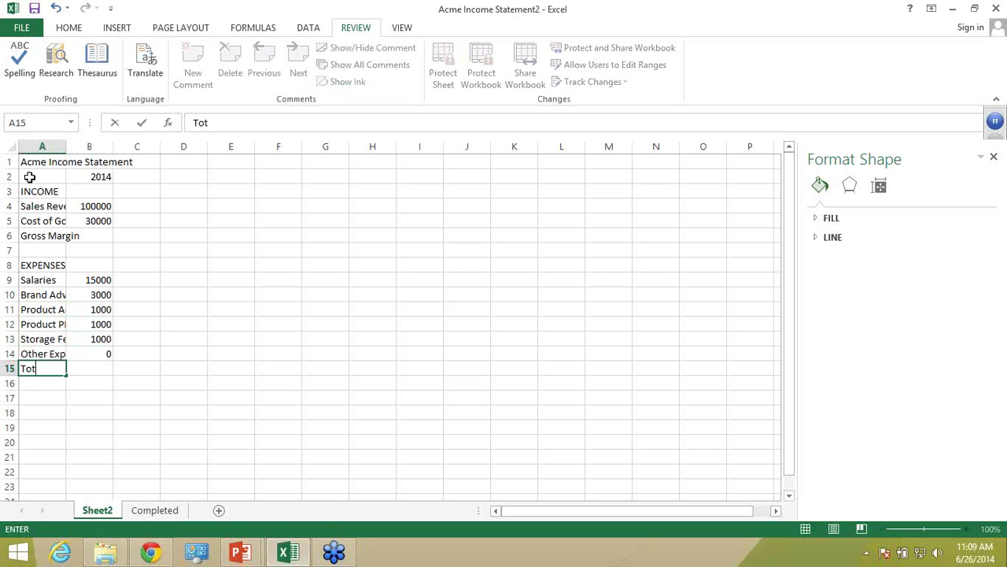
type("al Expenses")
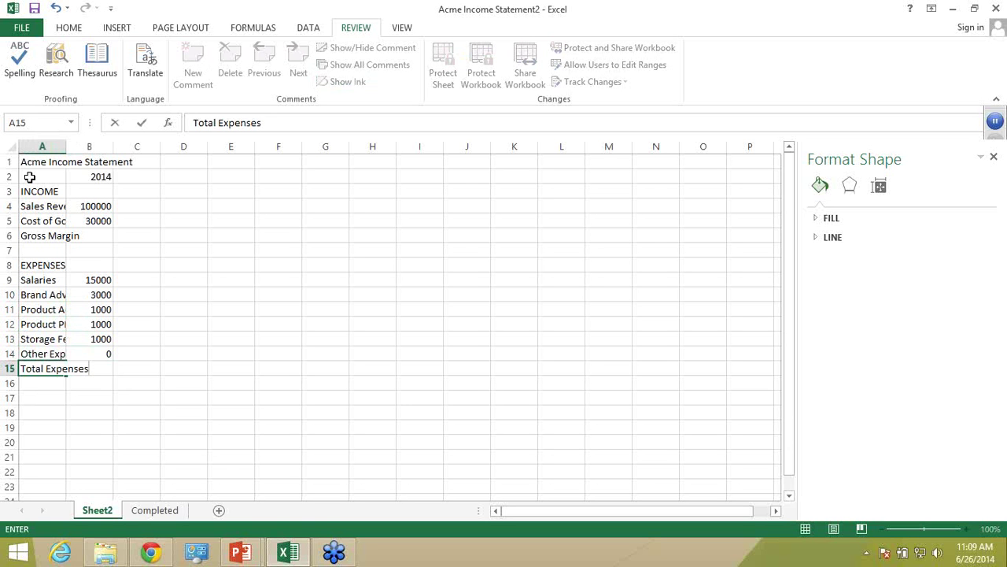
key("Return")
key("Return")
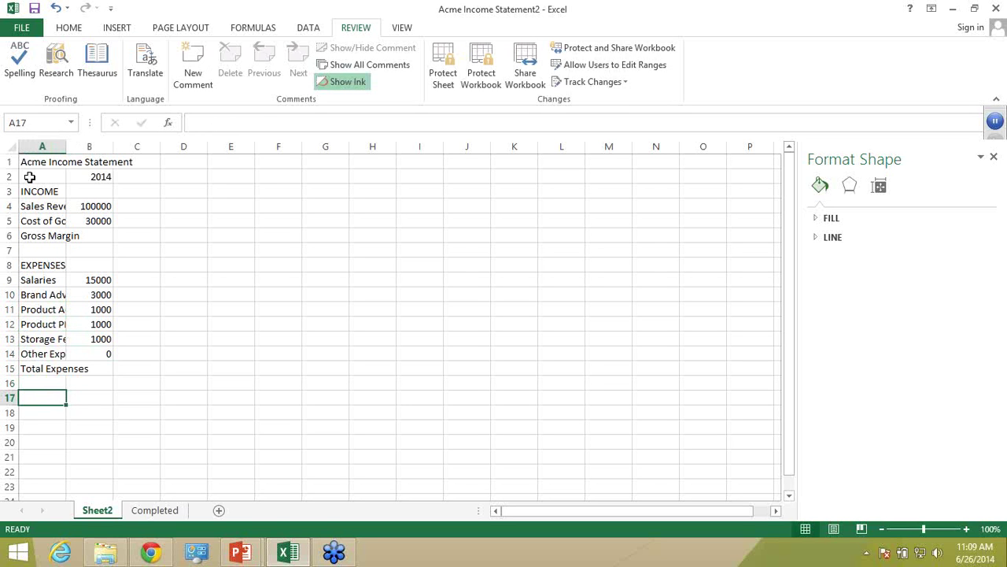
- Enter the label Earnings Before Taxes in cell A17, leaving row 16 blank
type("Earnings")
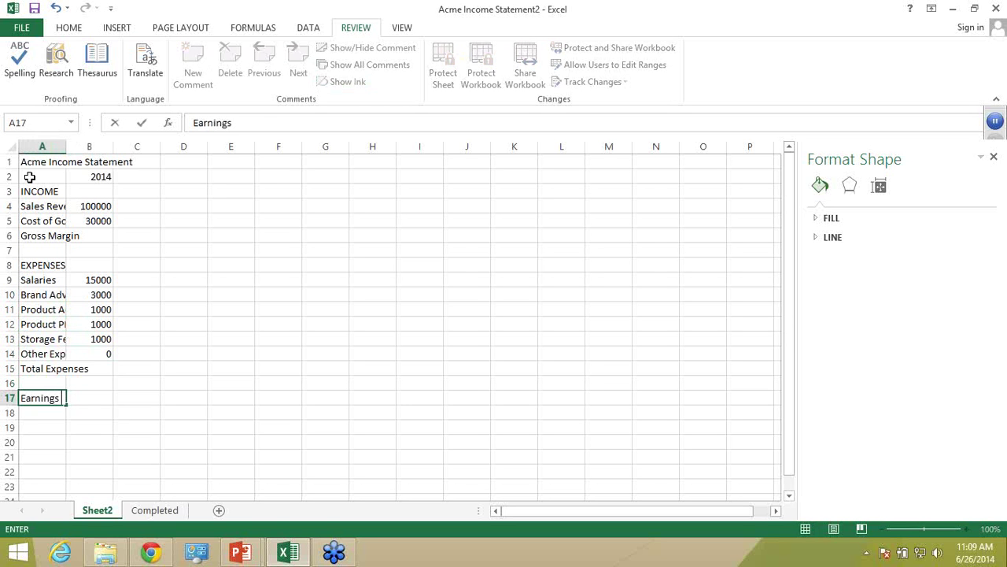
type(" Before Taze")
type("s")
key("BackSpace")
key("BackSpace")
key("BackSpace")
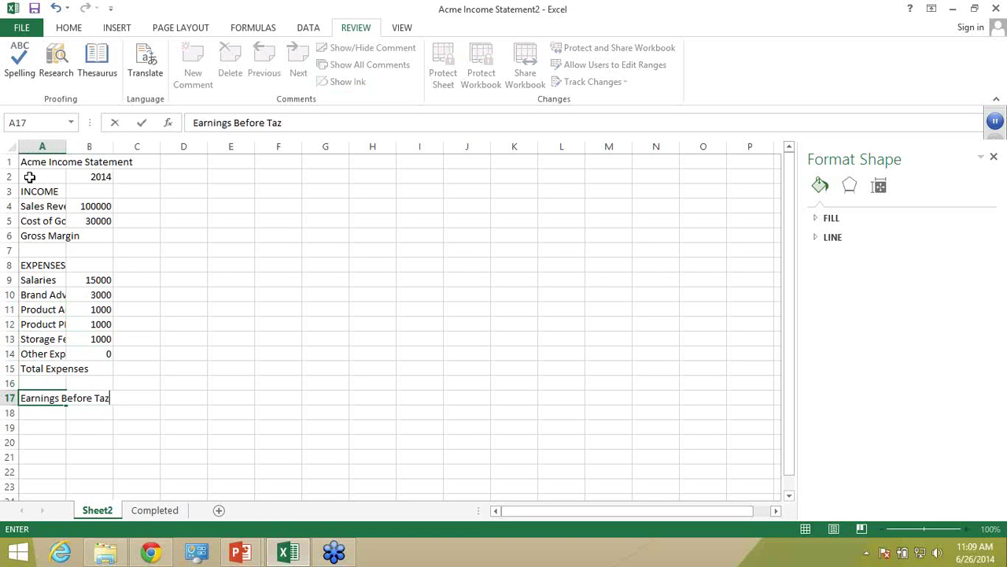
type("xes")
key("Return")
- Enter the label Income Tax (20%) in cell A18
type("In")
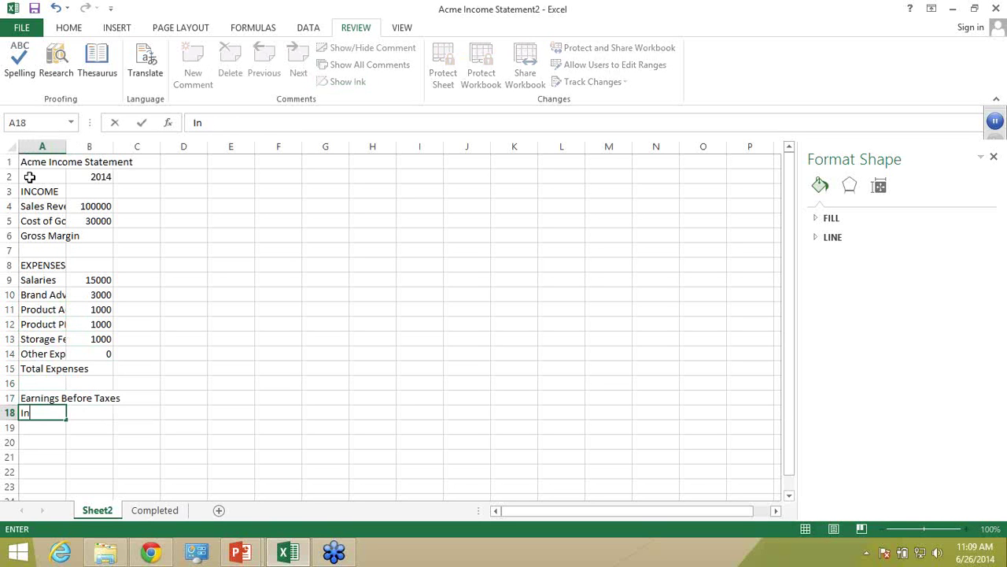
type("come Tax (")
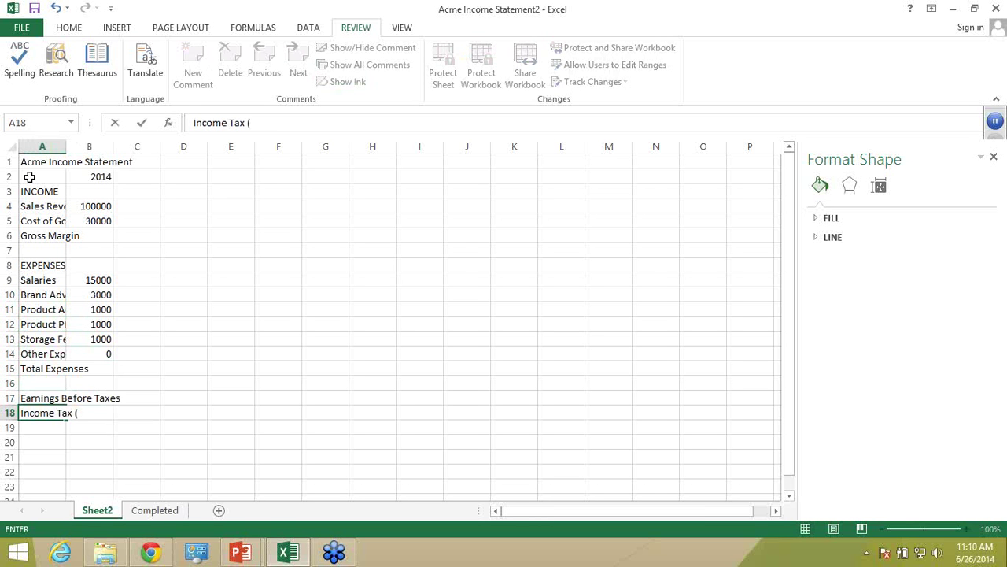
type("20%)")
key("Return")
key("Return")
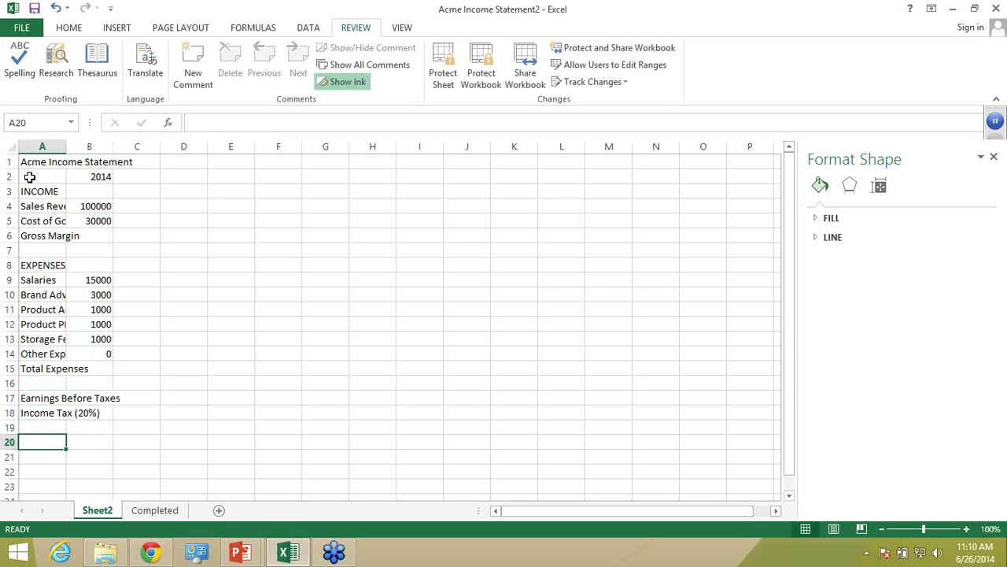
- Enter the label NET INCOME (LOSS) in cell A20, leaving row 19 blank
type("NET C")
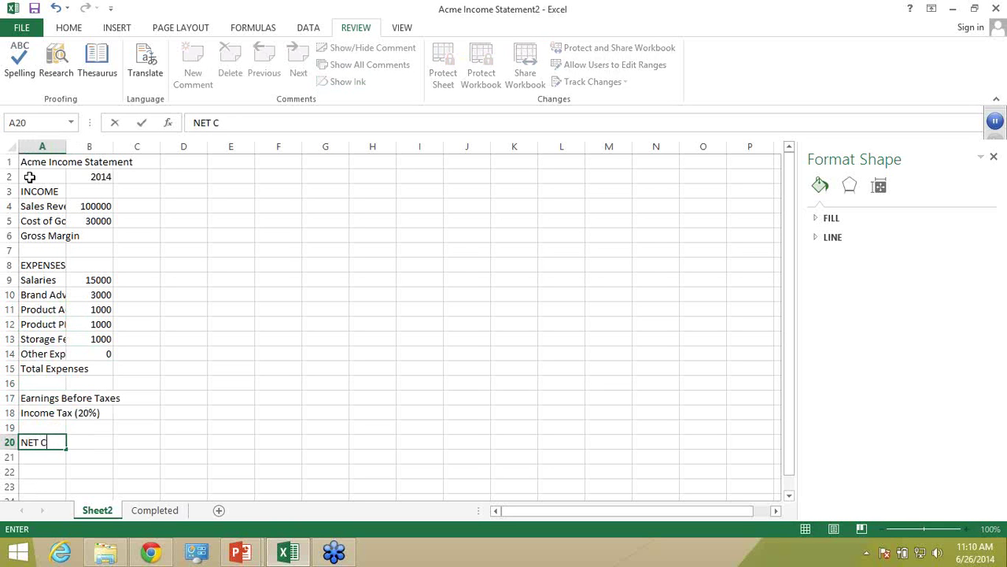
key("BackSpace")
type("INCOM")
key("BackSpace")
type("E (LOSS)")
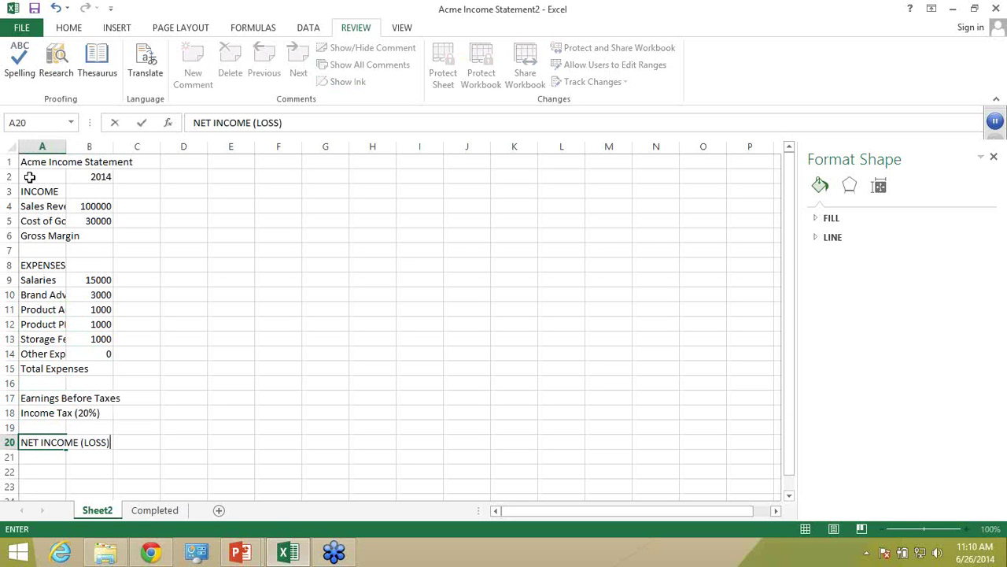
left_click(182, 214)
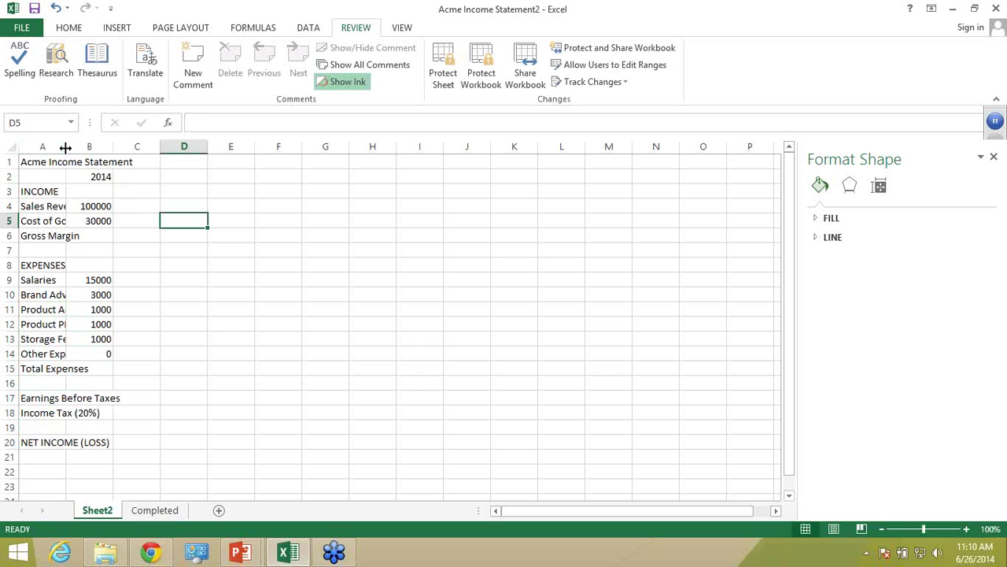
- Widen column A and autofit its width to the longest label
left_click_drag(66, 148, 206, 146)
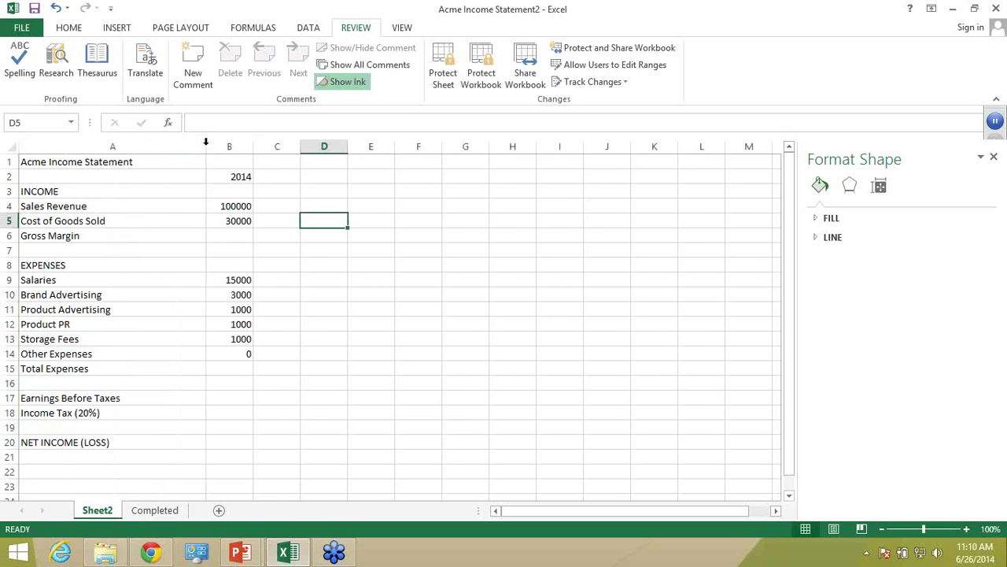
double_click(205, 145)
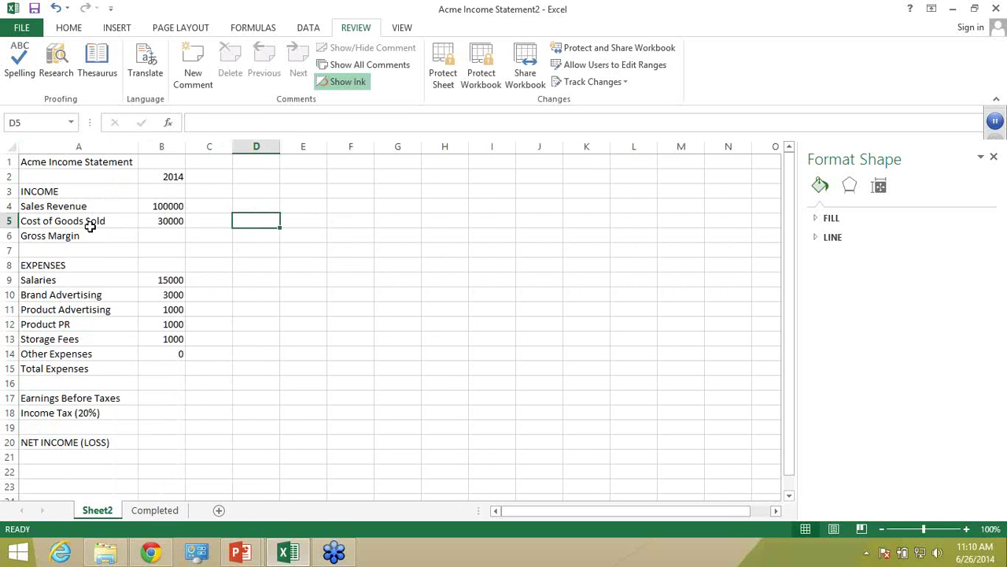
- Format the Acme Income Statement title in A1 as bold with font size 14
left_click(45, 157)
left_click(72, 30)
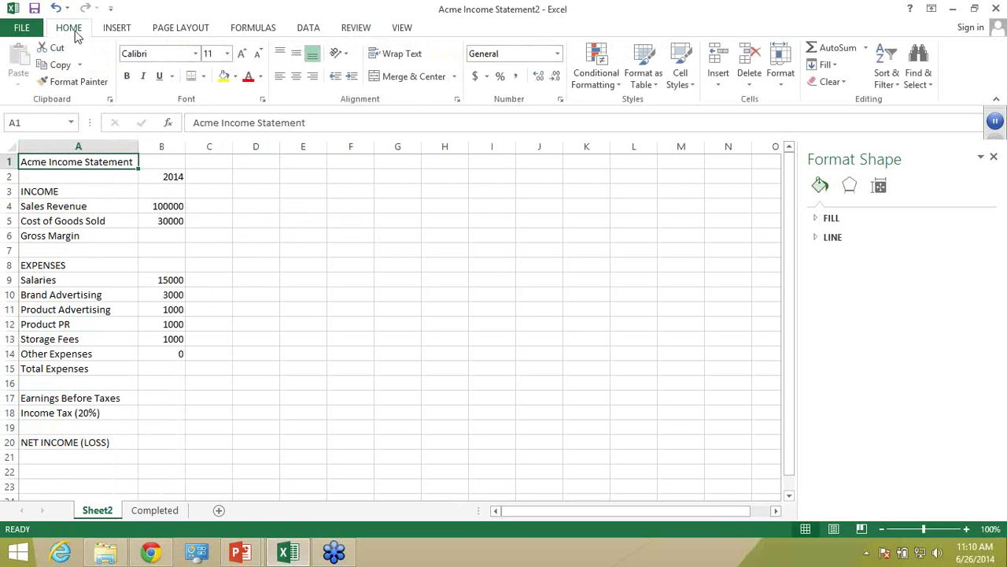
left_click(228, 54)
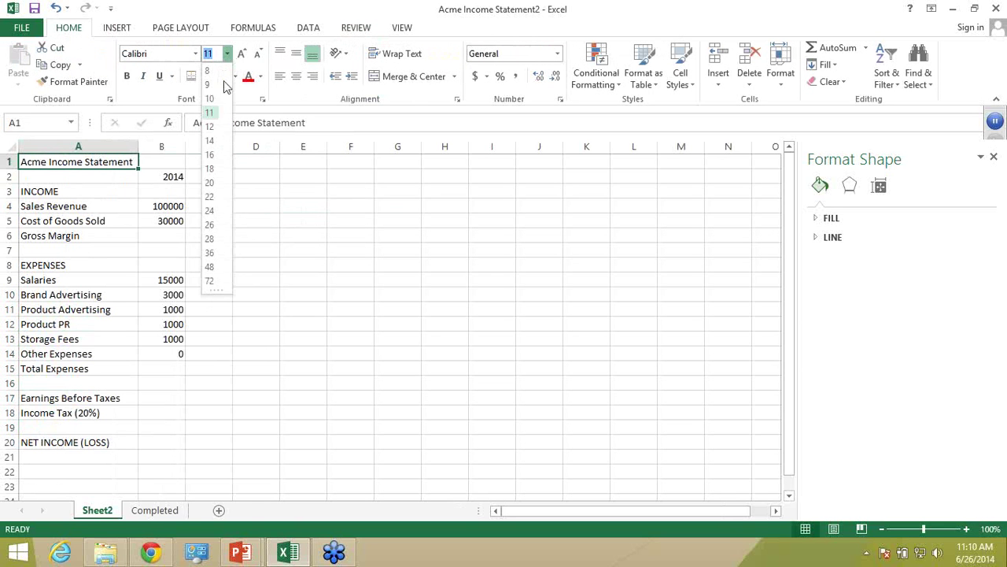
left_click(211, 140)
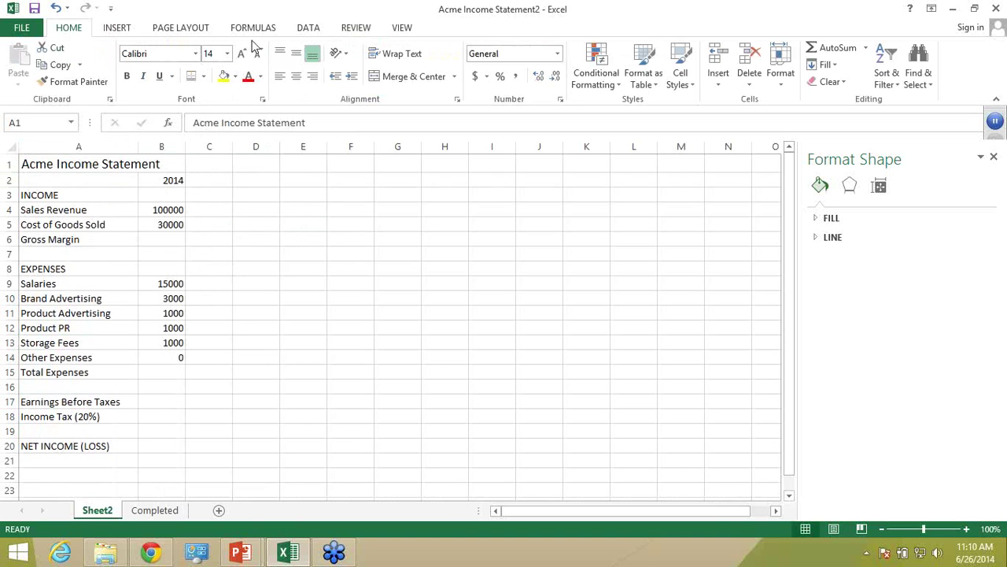
left_click(129, 76)
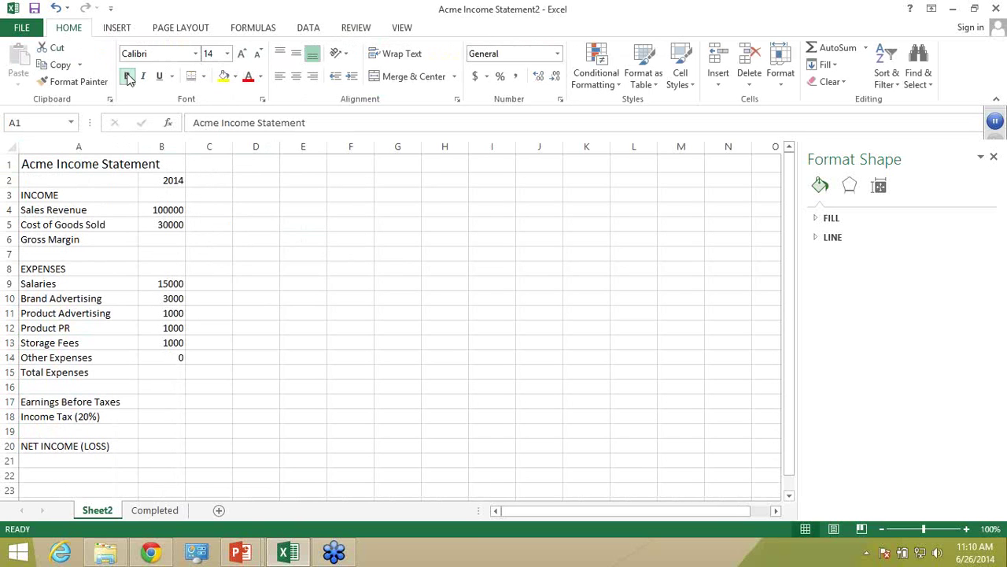
left_click(74, 178)
left_click(77, 164)
- Bold the 2014 heading and the INCOME, EXPENSES, Total Expenses, Earnings Before Taxes, Income Tax (20%) and NET INCOME (LOSS) labels together
left_click(163, 179)
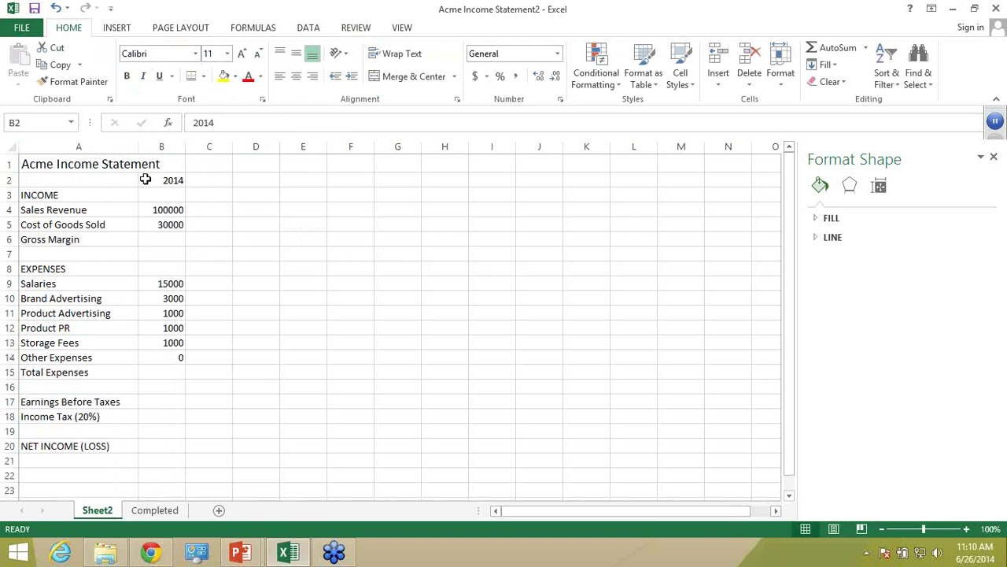
left_click(51, 196, "ctrl")
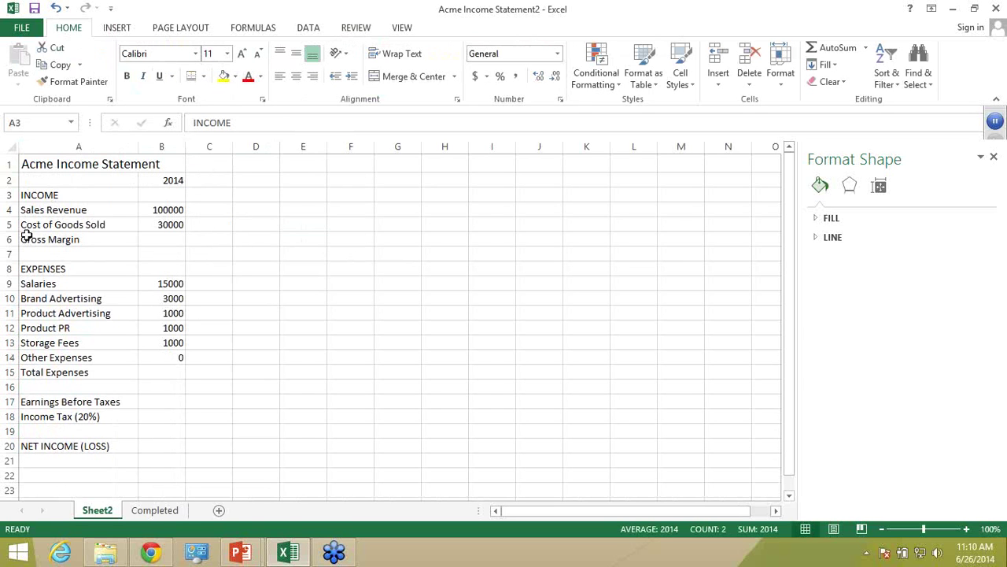
left_click(48, 268, "ctrl")
left_click(63, 372, "ctrl")
left_click(60, 401, "ctrl")
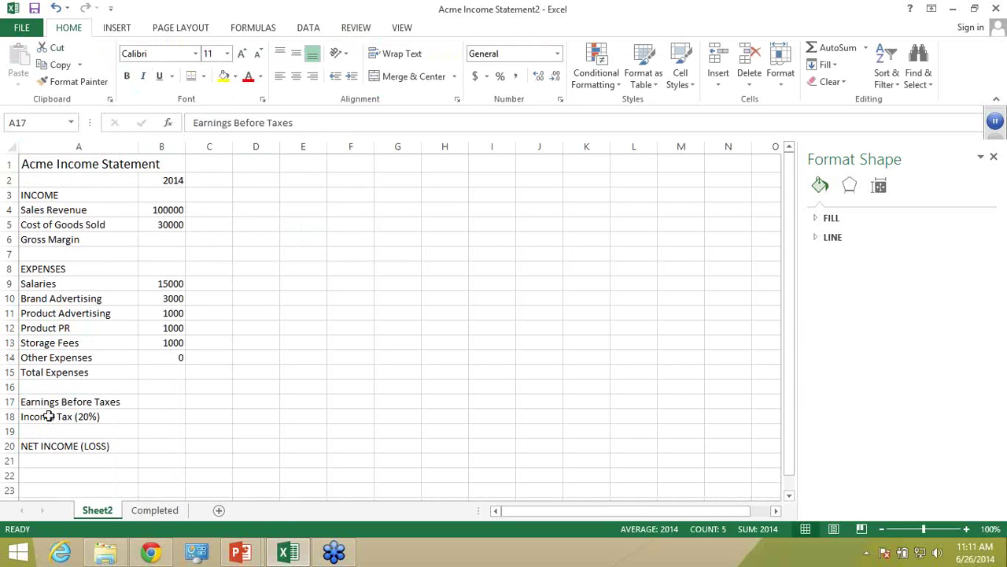
left_click(49, 416, "ctrl")
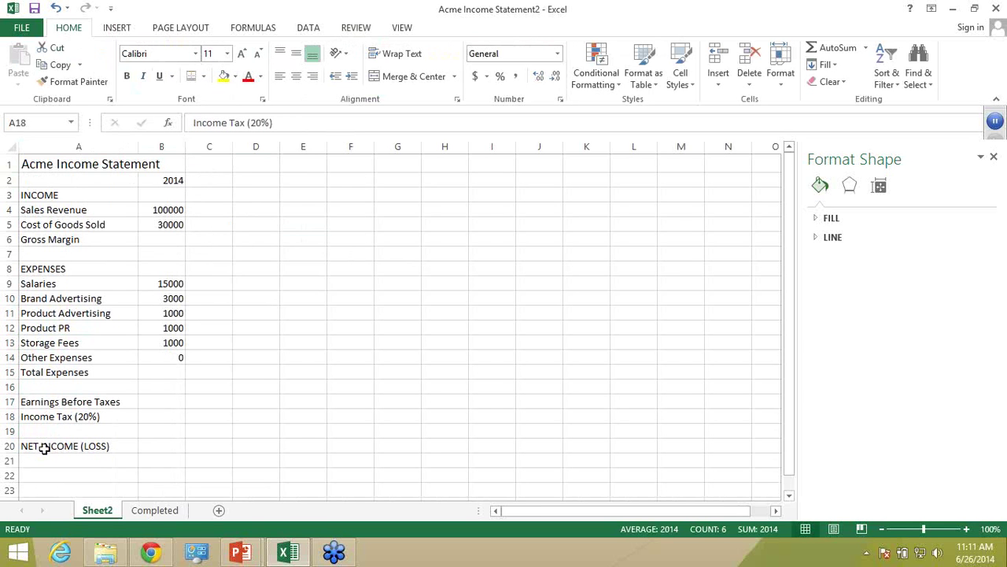
left_click(44, 448, "ctrl")
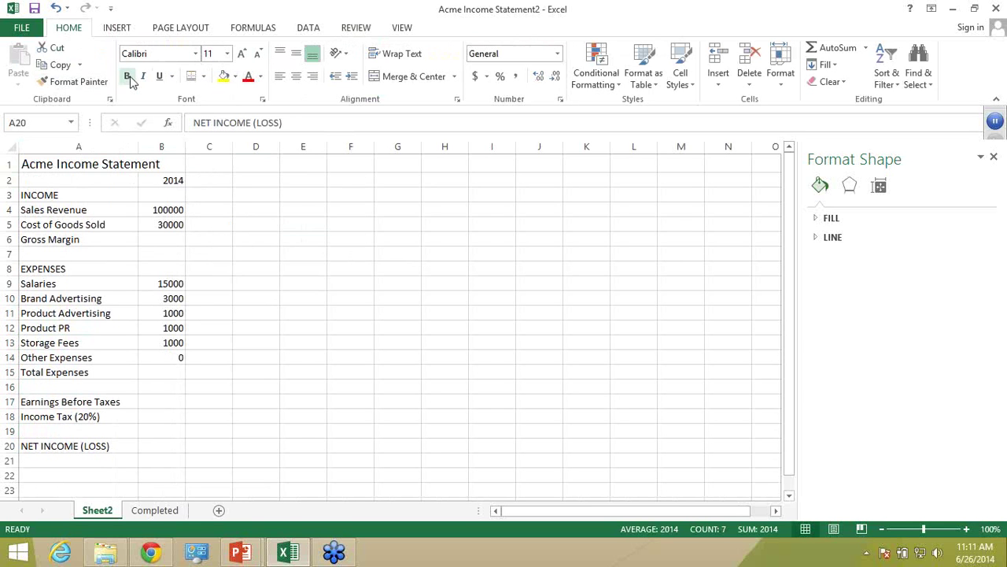
left_click(127, 75)
left_click(169, 196)
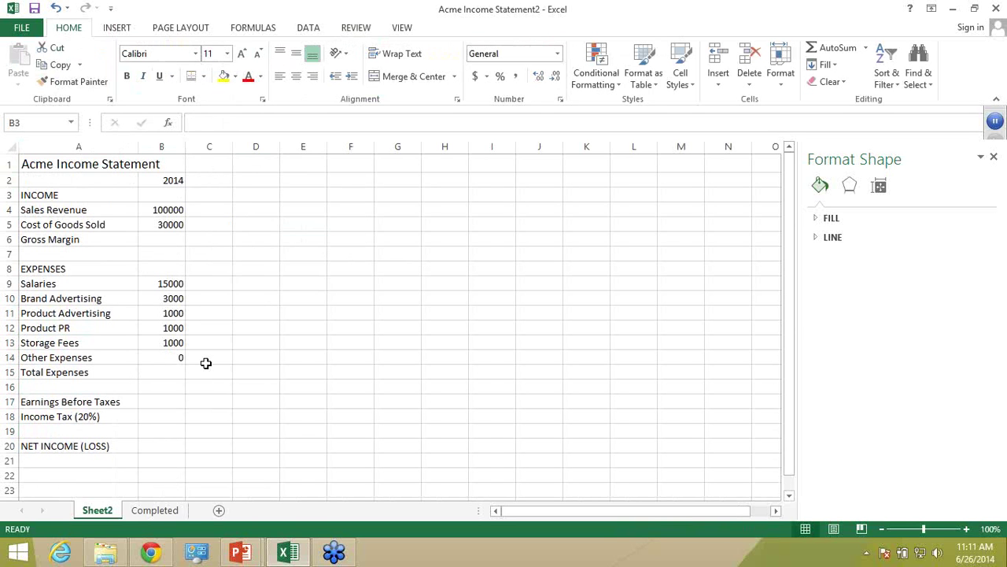
- Switch to the PowerPoint slide show and advance to the Formulas & Functions slide
key("alt+Tab")
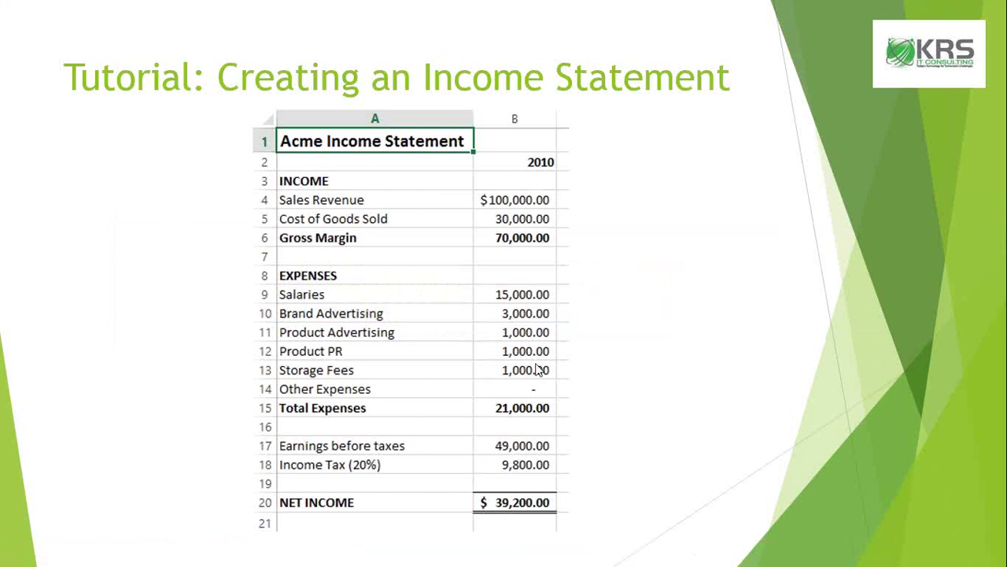
left_click(608, 376)
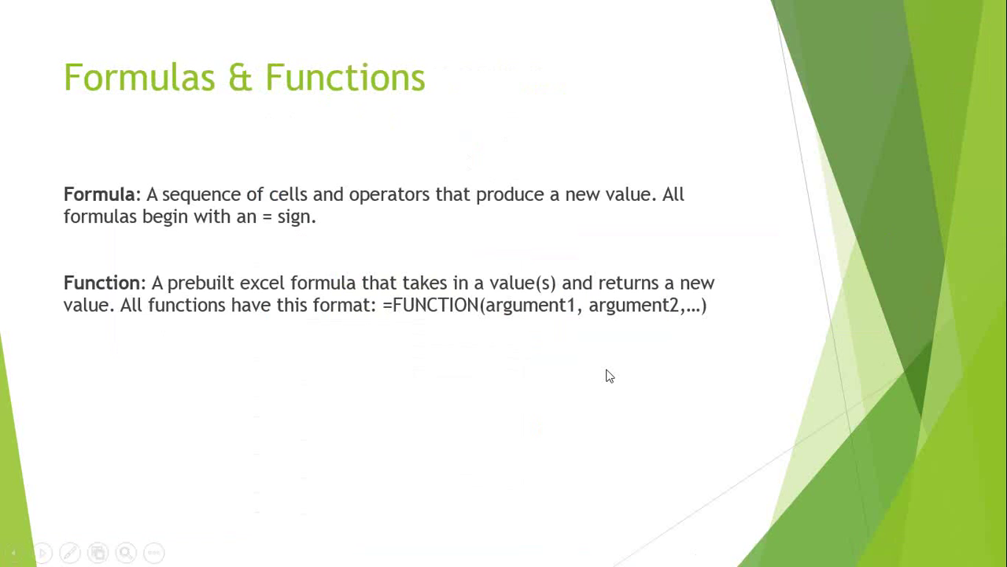
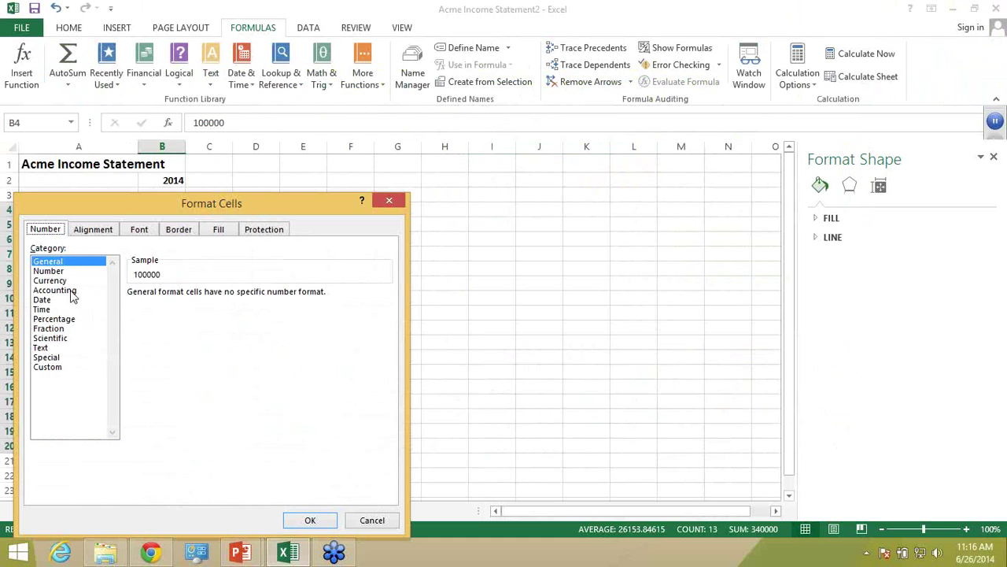
- Apply the Accounting number format with the $ symbol and 2 decimal places to the amounts in B4:B20
left_click(73, 290)
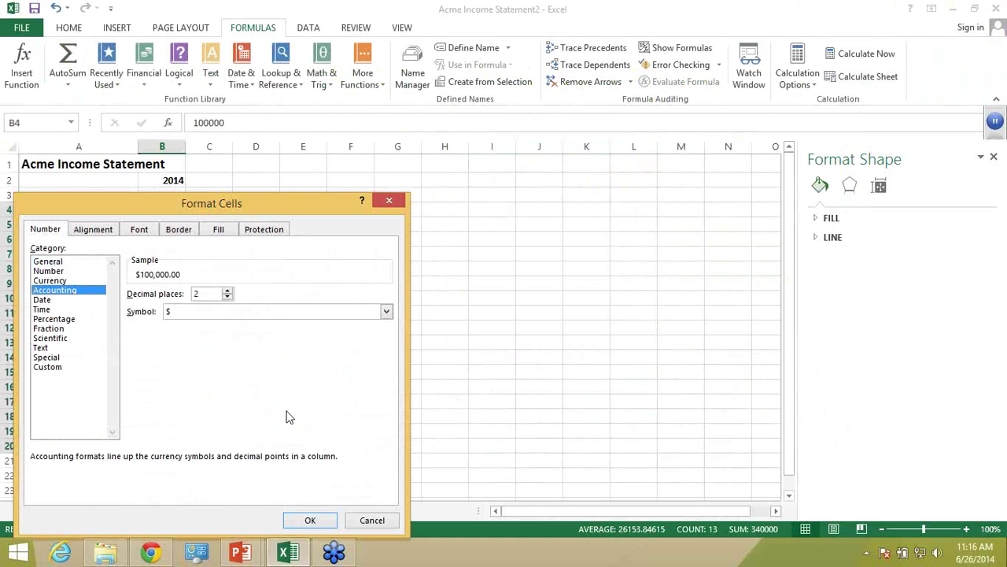
left_click(200, 312)
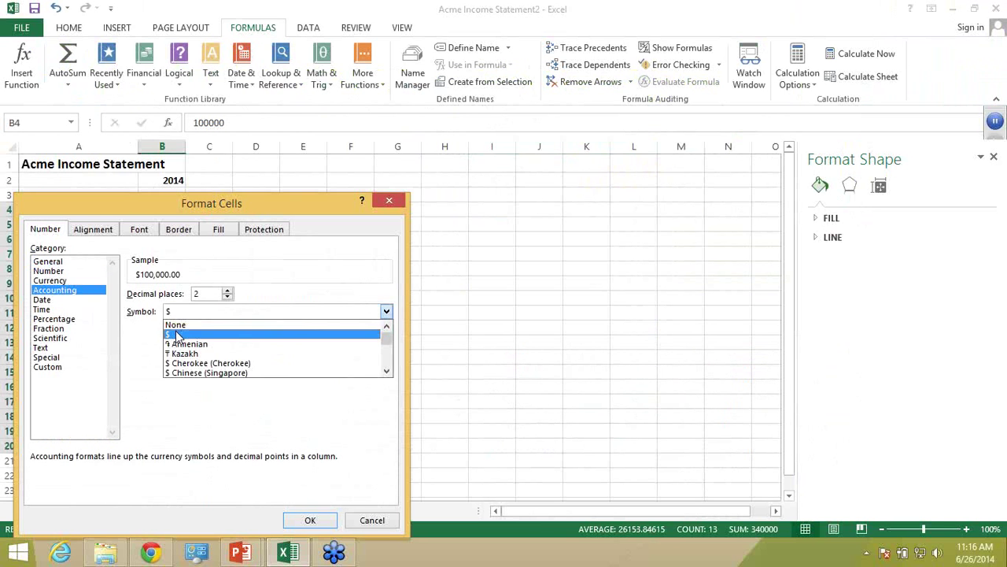
left_click(178, 335)
left_click(305, 520)
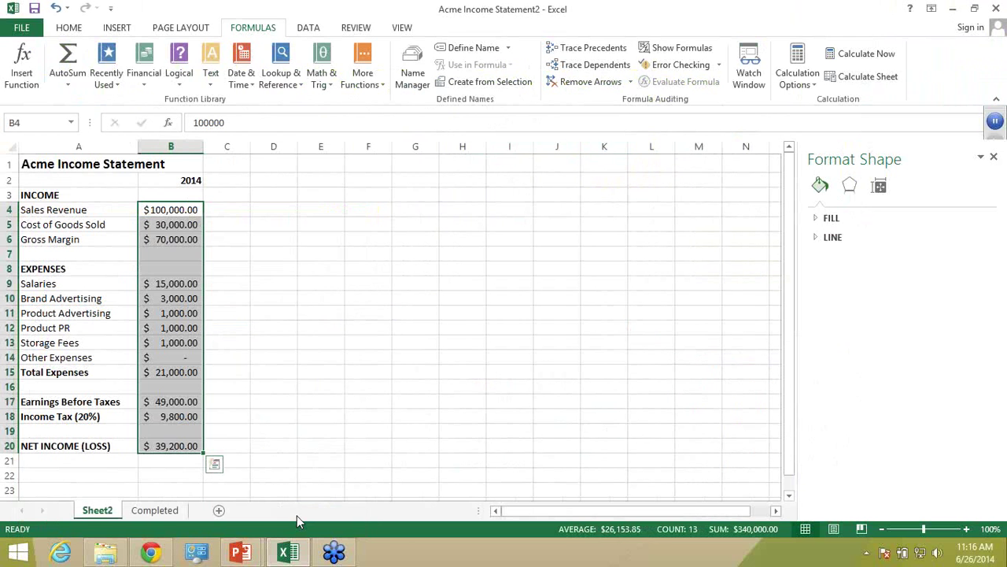
left_click(211, 222)
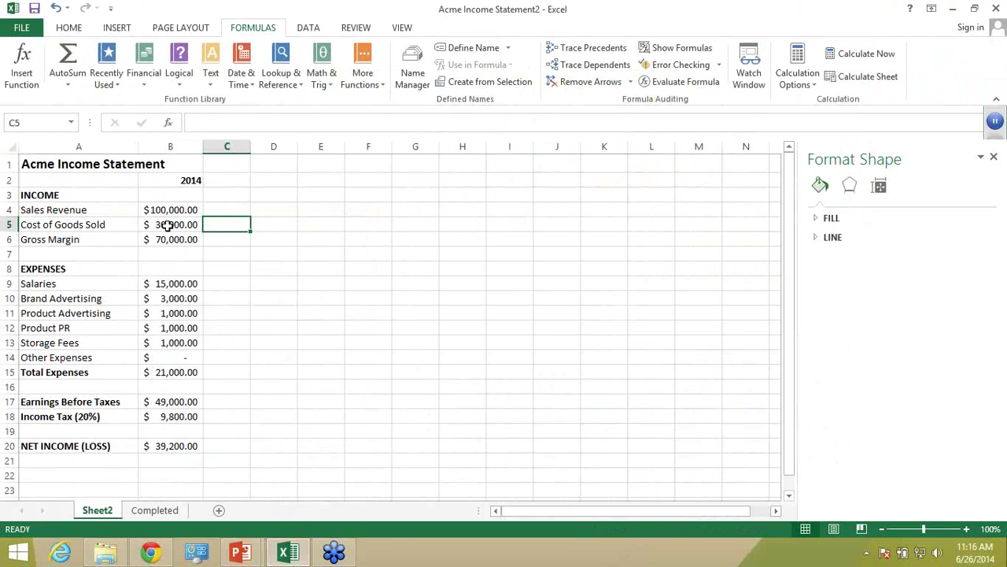
- Remove the currency symbol from the amounts in B5:B18, keeping the Accounting format with 2 decimal places
left_click(168, 226)
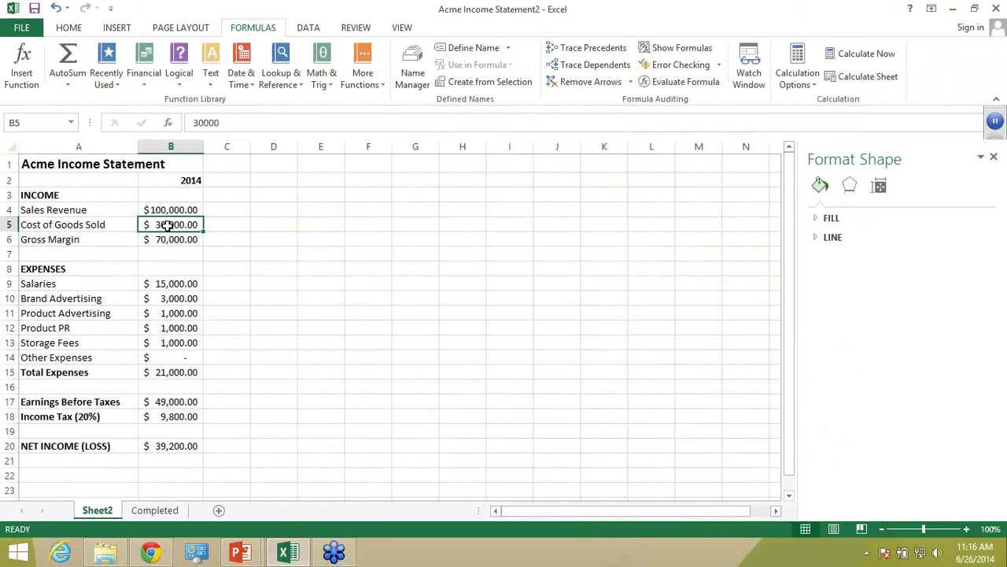
left_click_drag(155, 372, 156, 419)
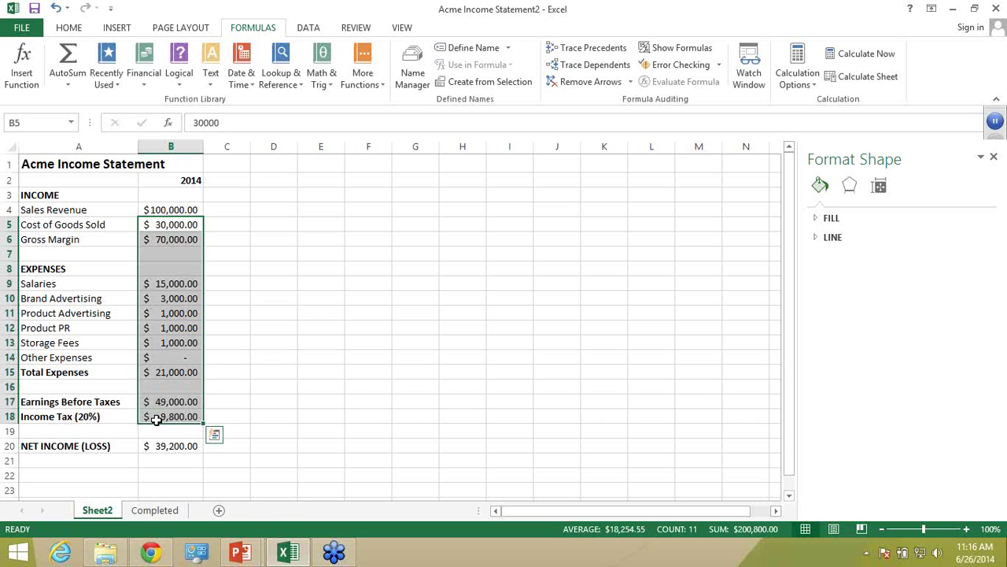
right_click(156, 421)
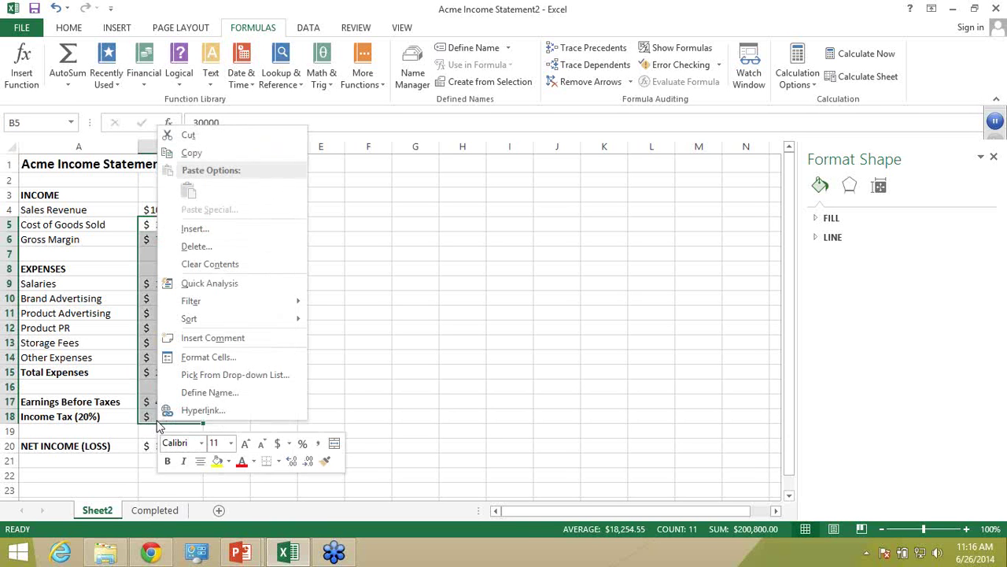
left_click(223, 358)
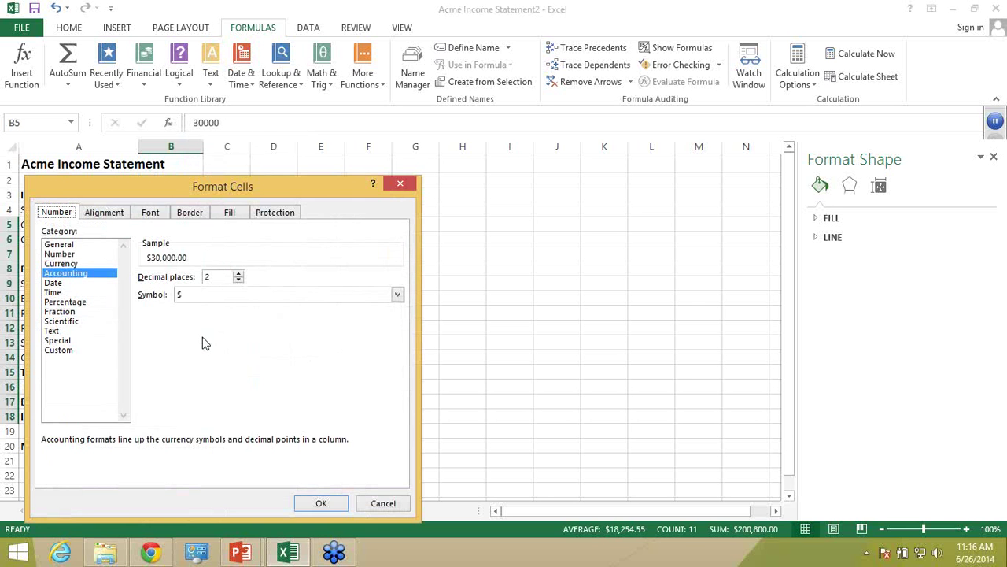
left_click(234, 297)
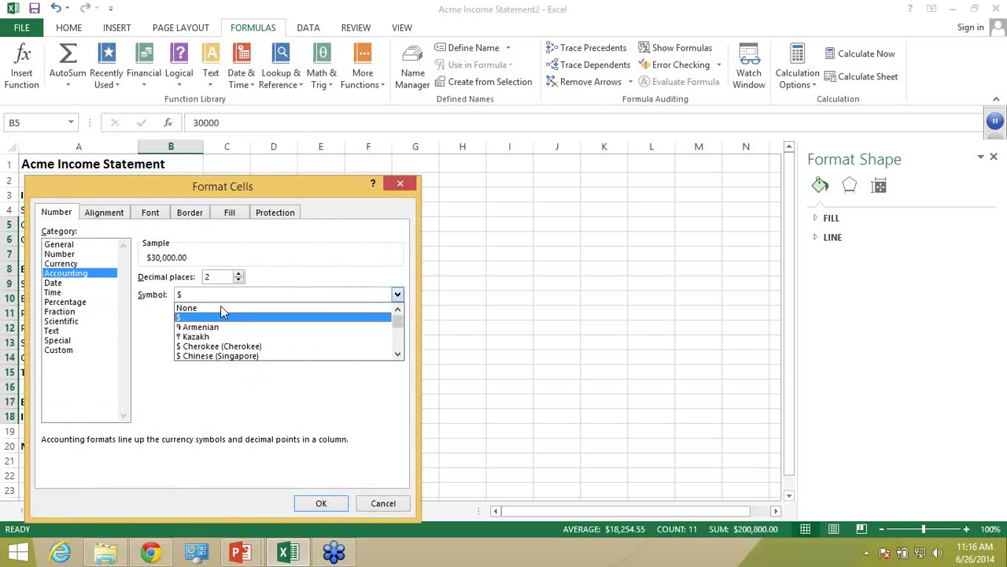
left_click(221, 306)
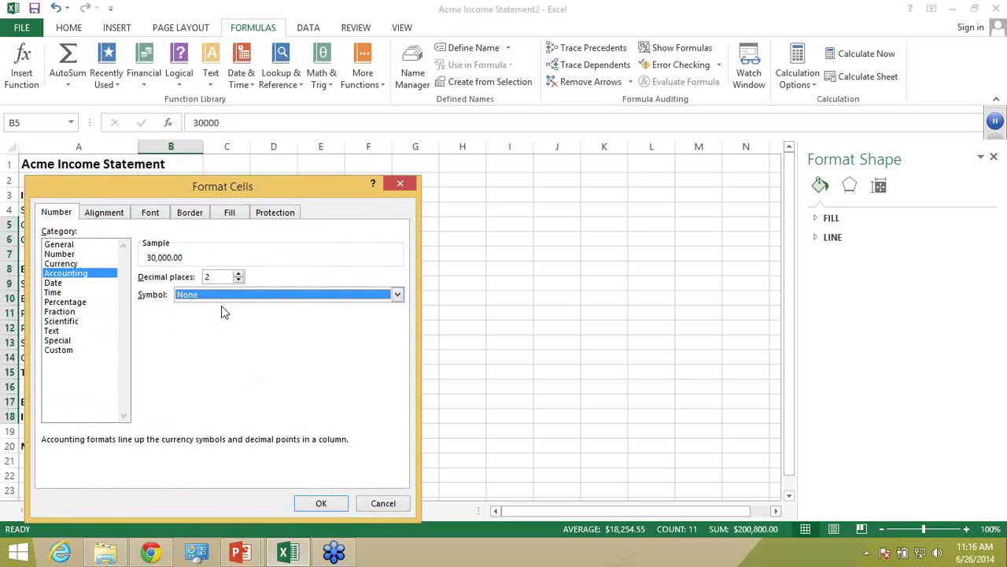
left_click(313, 506)
left_click(286, 416)
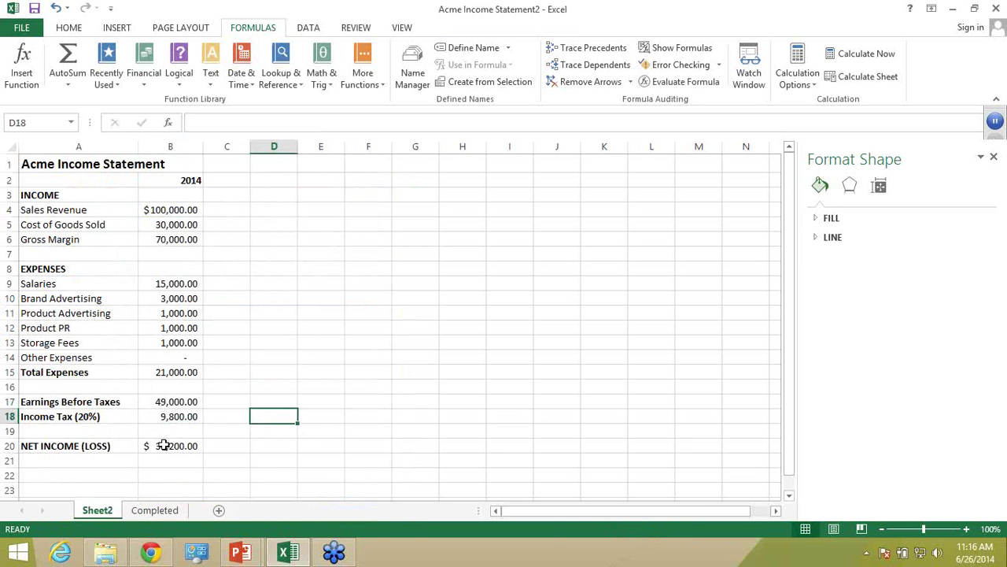
- Apply a Top and Double Bottom Border to the NET INCOME (LOSS) amount in B20
left_click(163, 445)
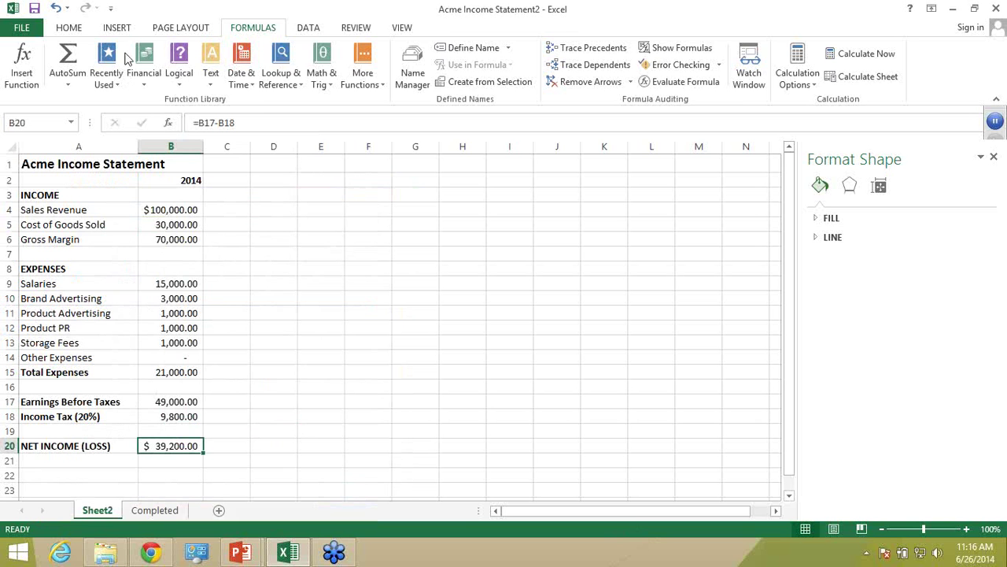
left_click(77, 31)
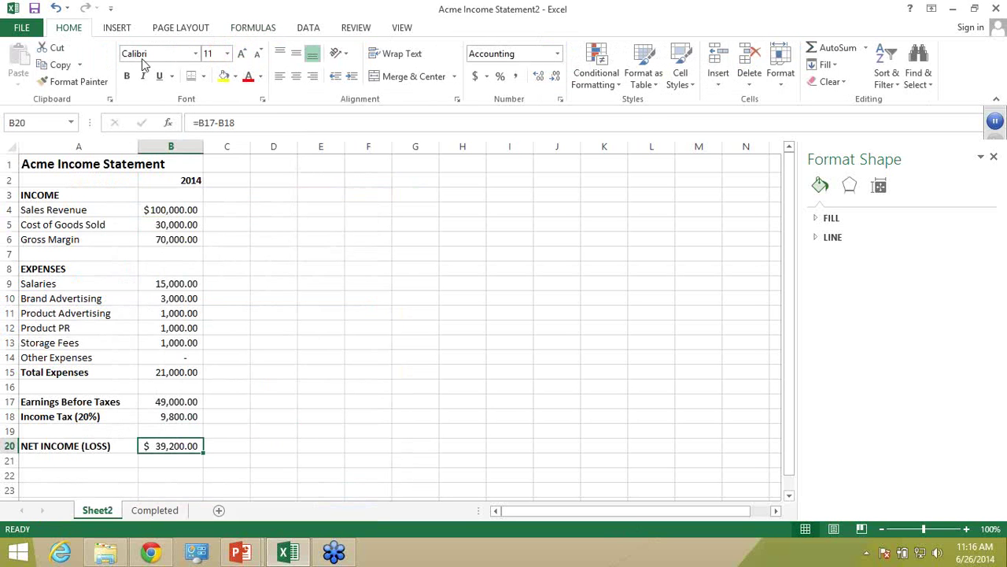
left_click(204, 78)
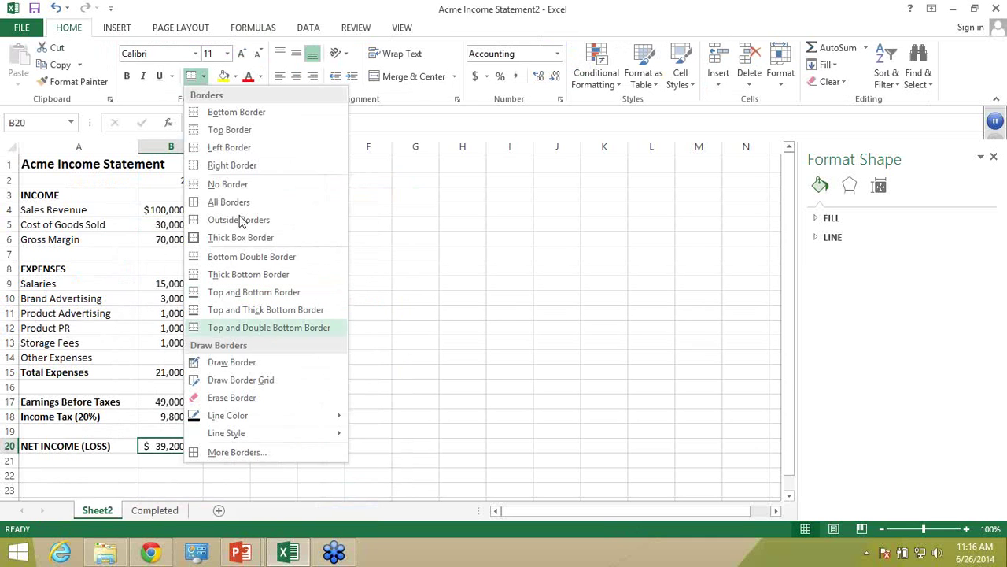
left_click(204, 77)
left_click(204, 77)
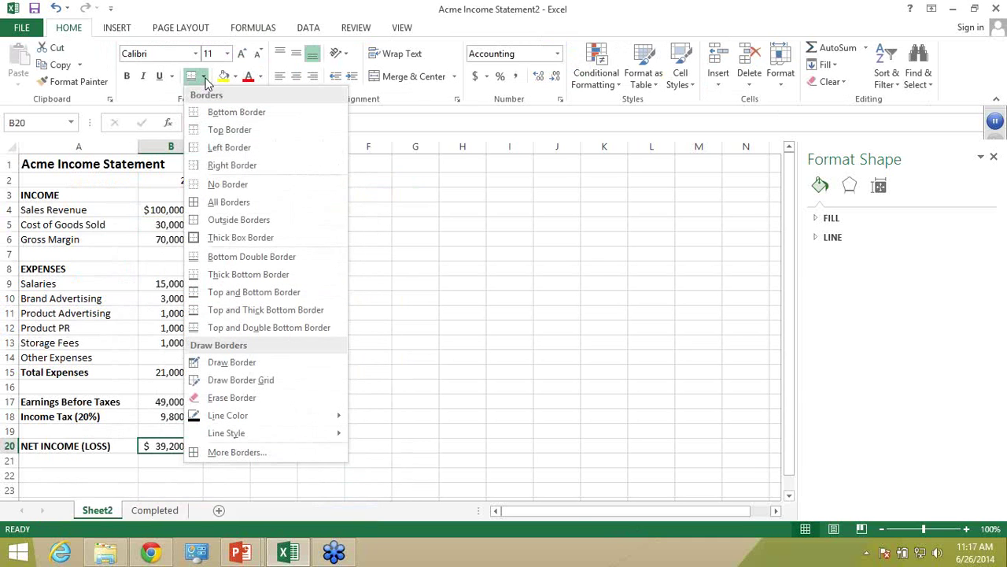
left_click(264, 327)
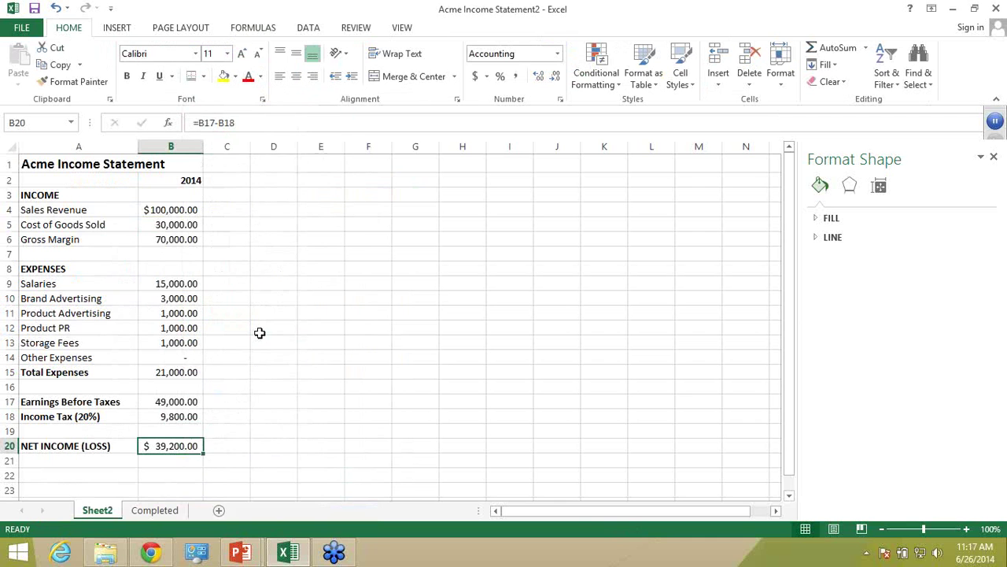
left_click(229, 444)
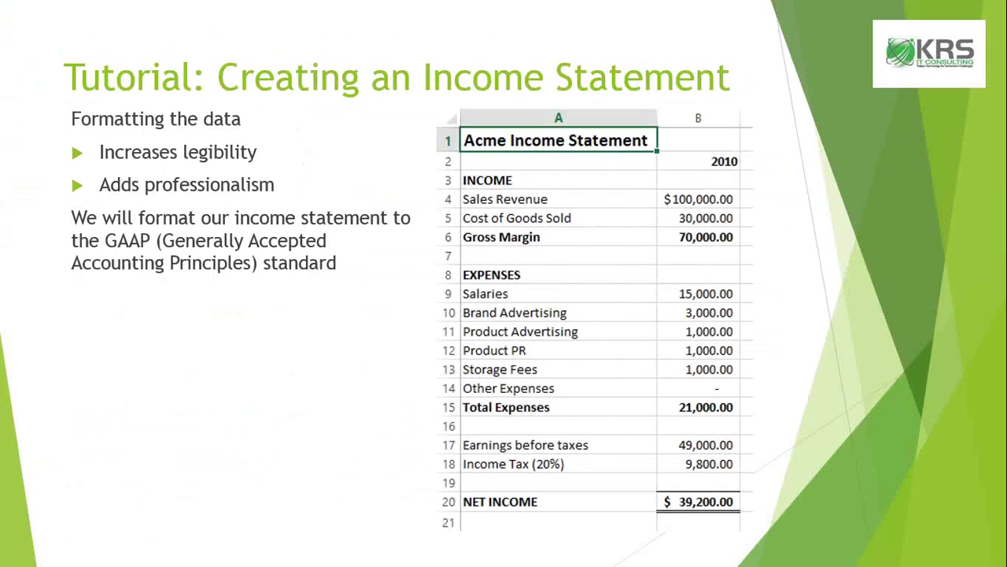
- Advance the slide show to the Creating Charts slide and return to the Excel workbook
key("Right")
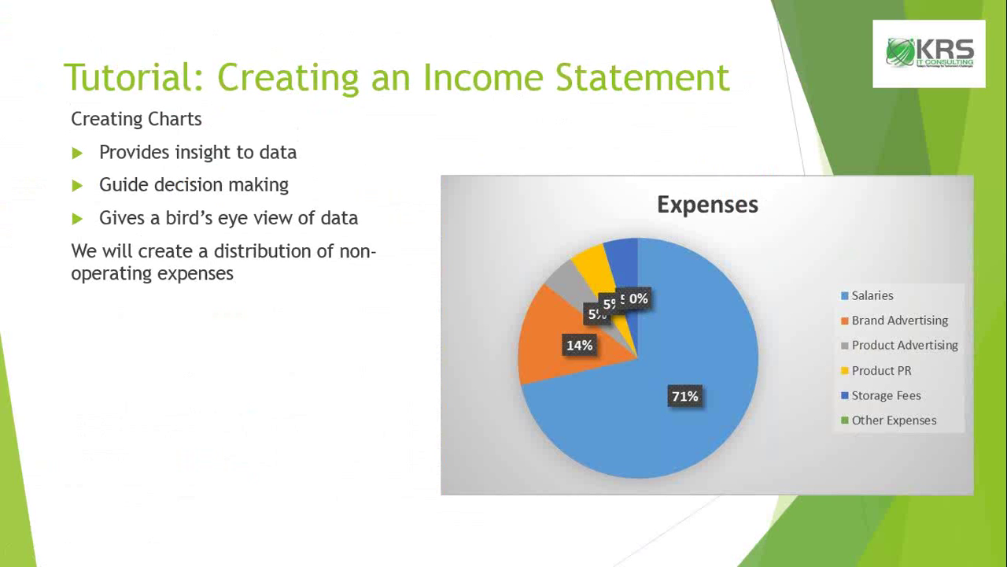
key("alt+Tab")
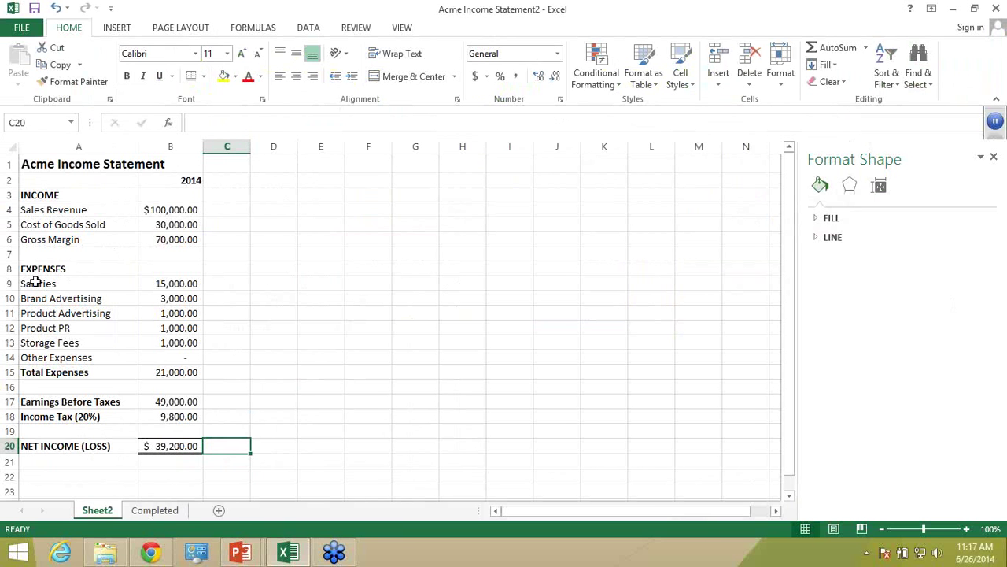
- Insert the recommended pie chart for the expense labels and amounts in A9:B14
left_click_drag(36, 282, 161, 356)
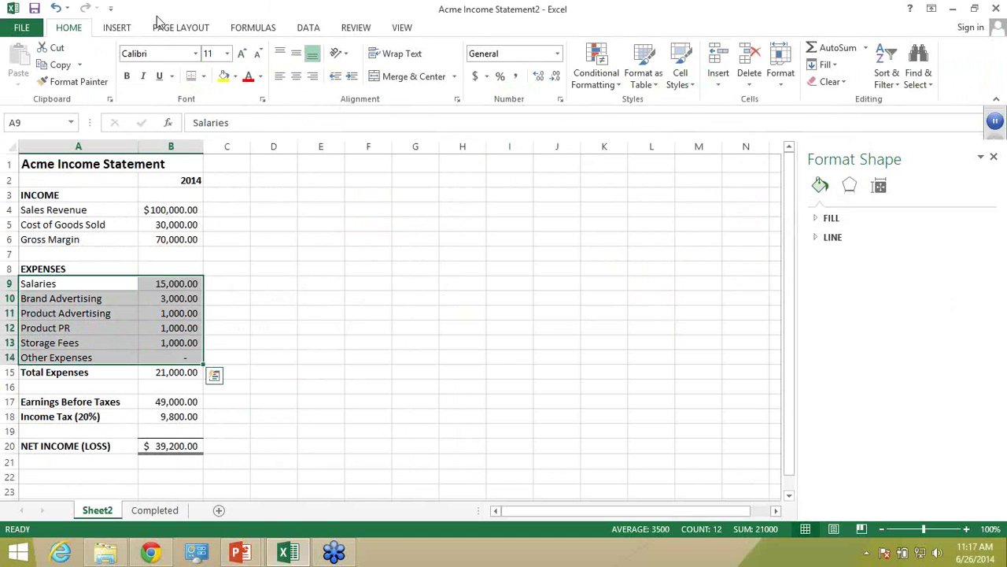
left_click(116, 28)
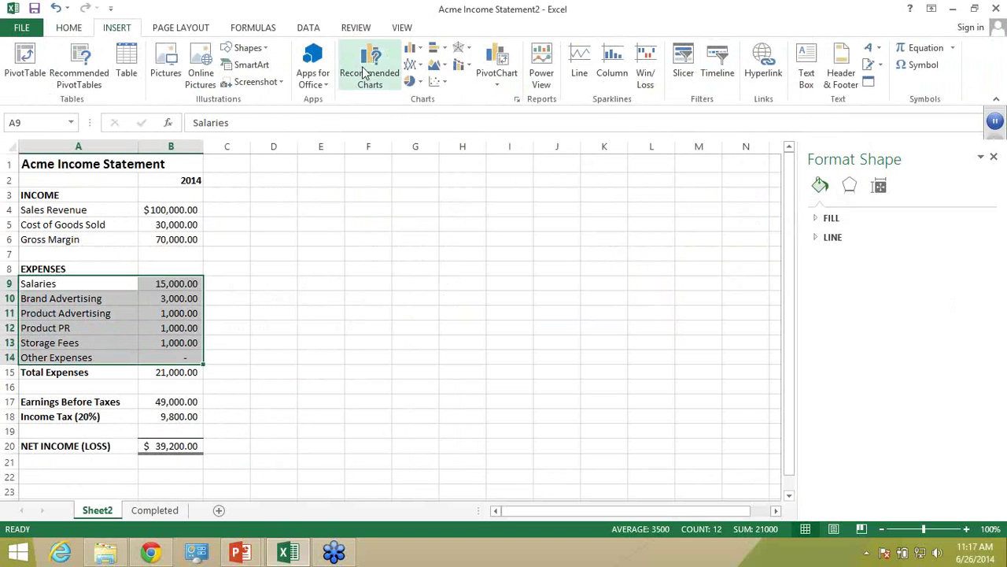
left_click(366, 73)
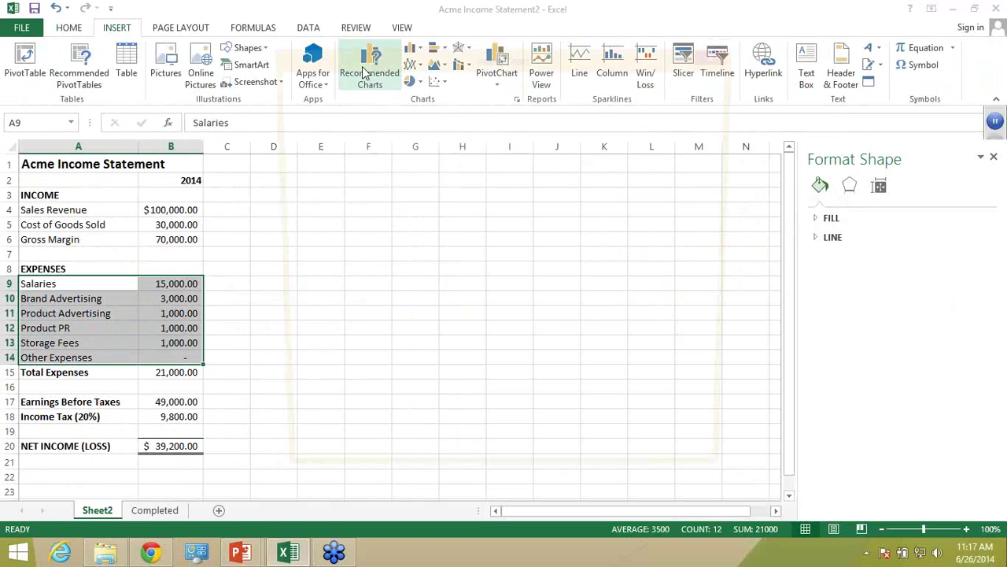
left_click(351, 289)
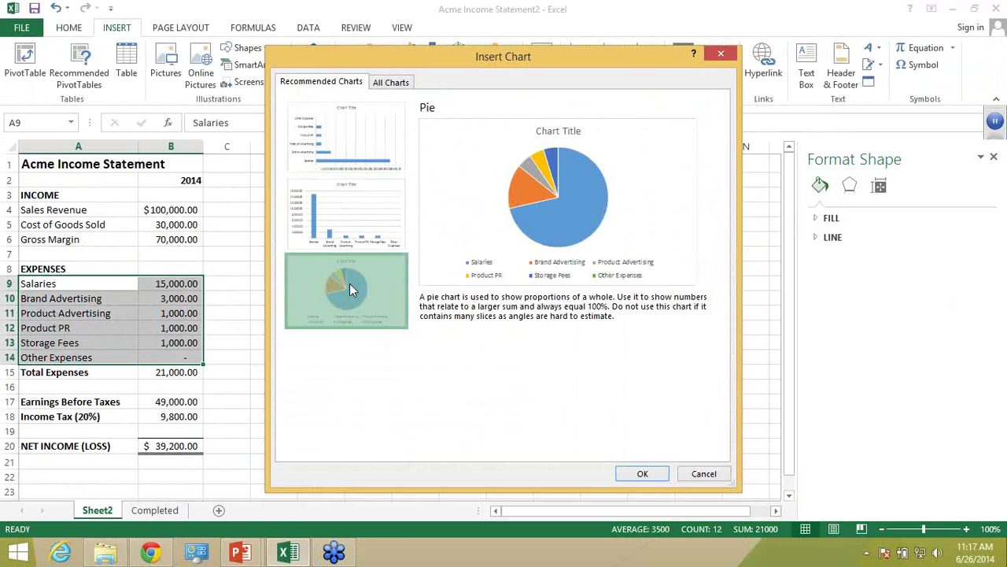
left_click(642, 475)
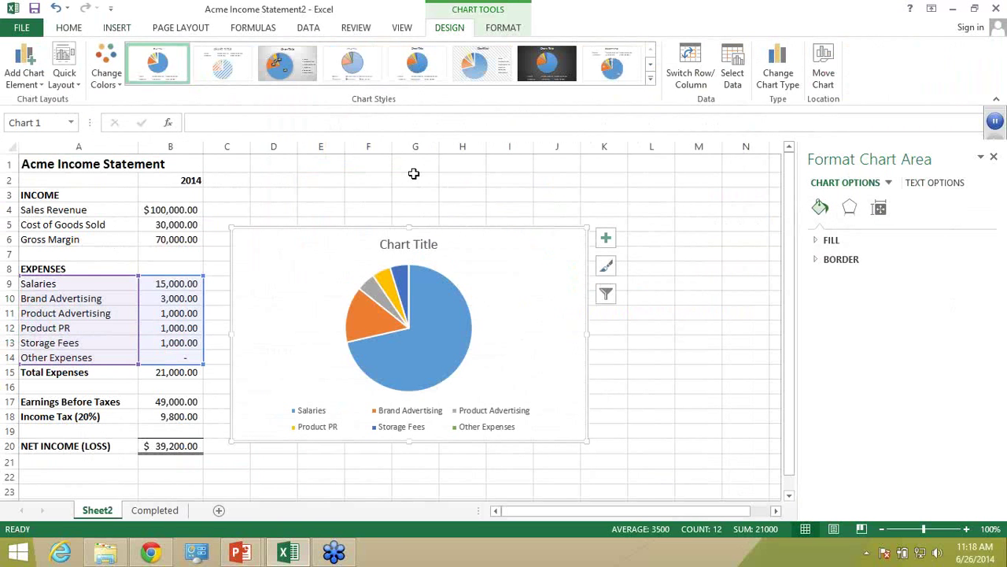
- Replace the pie chart's placeholder title with Expenses
left_click(401, 244)
triple_click(384, 246)
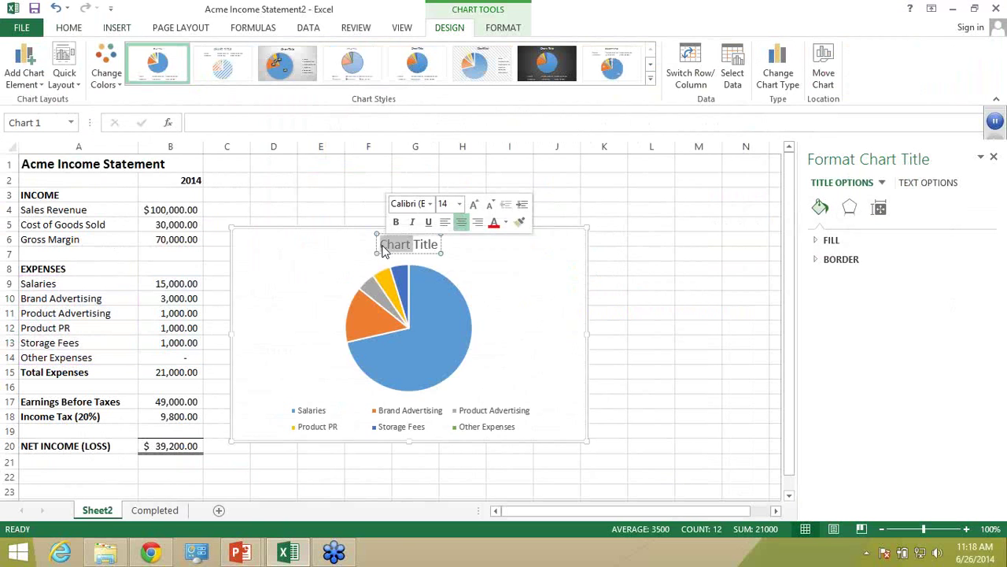
scroll(382, 246, "down", 15)
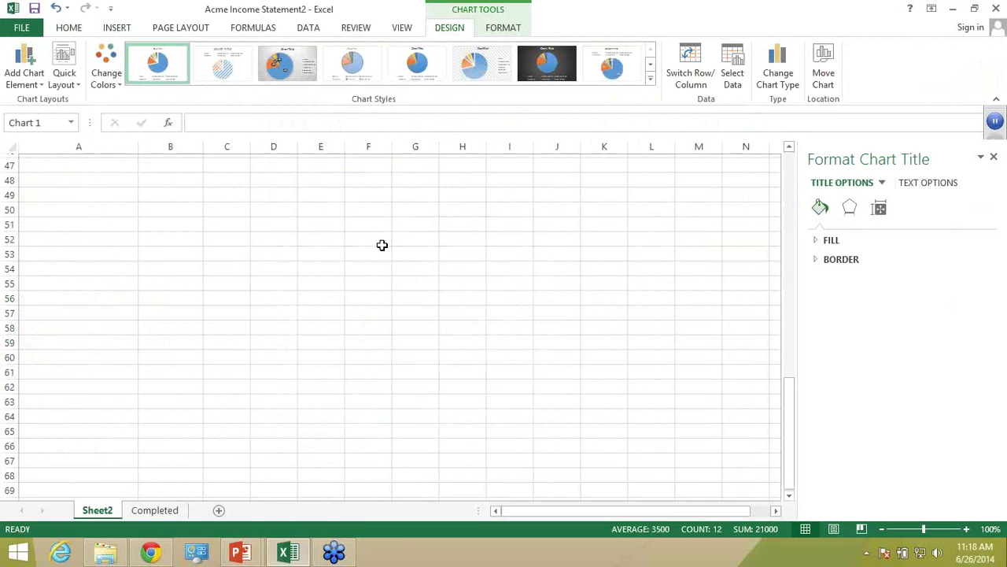
scroll(382, 245, "up", 15)
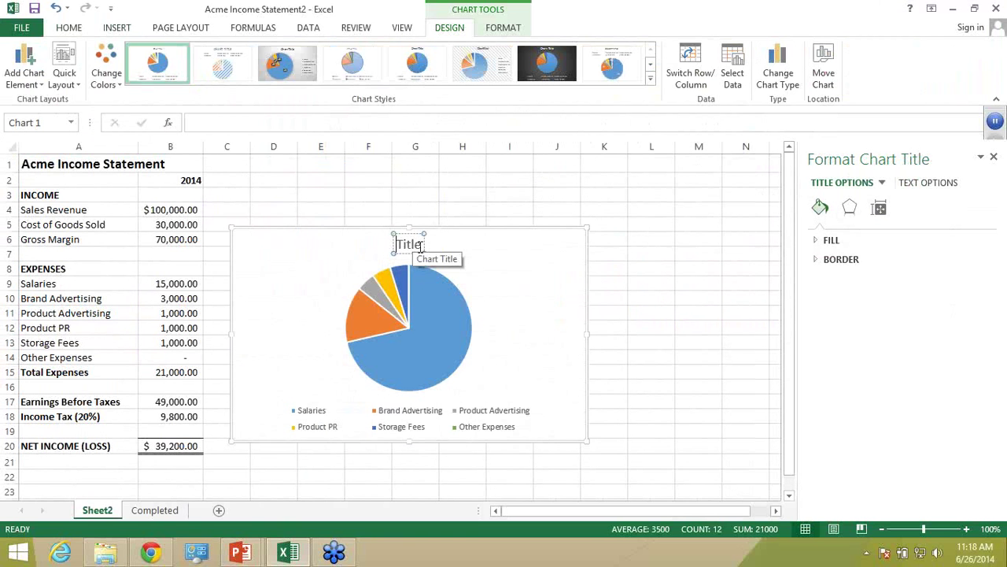
left_click(420, 245)
key("BackSpace")
key("BackSpace")
key("BackSpace")
key("BackSpace")
key("BackSpace")
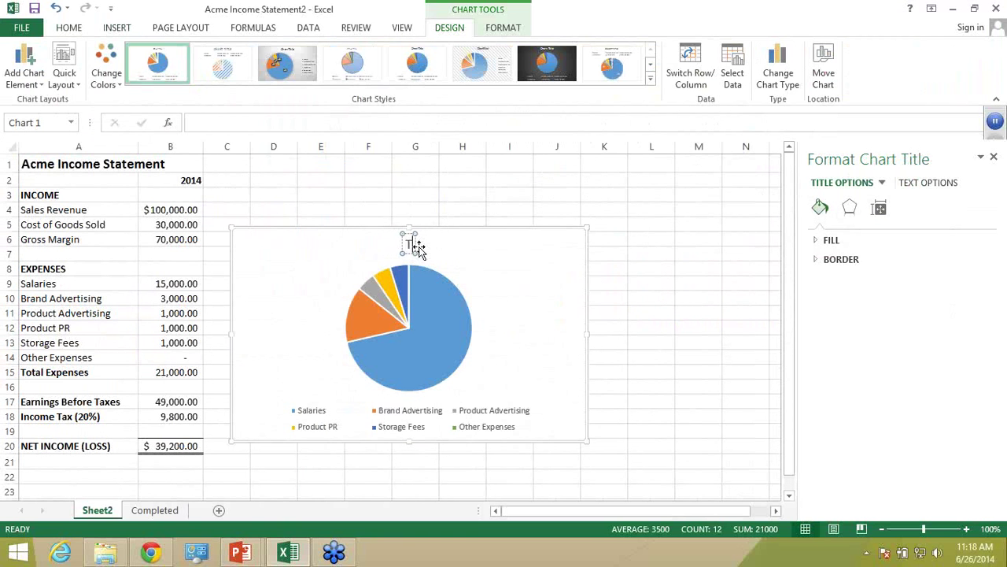
type("Expe")
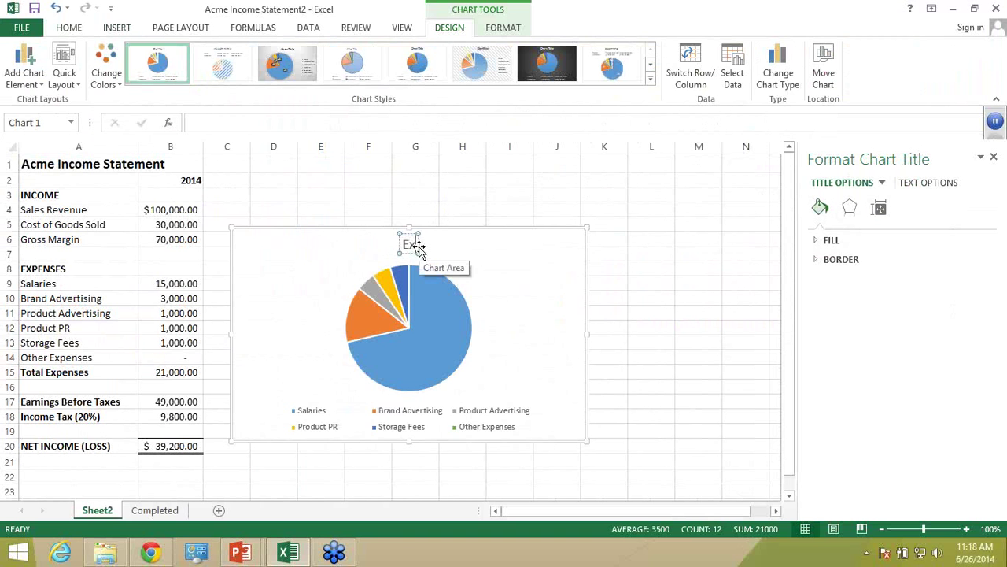
type("nses")
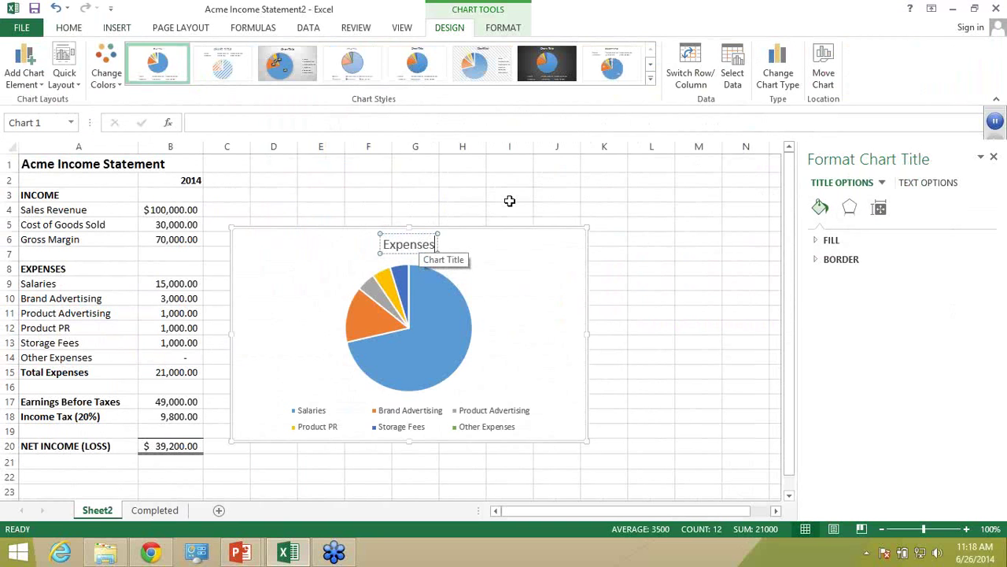
- Apply the chart style with a gray gradient background, dark percentage labels and a legend beside the pie to the Expenses chart
left_click(511, 280)
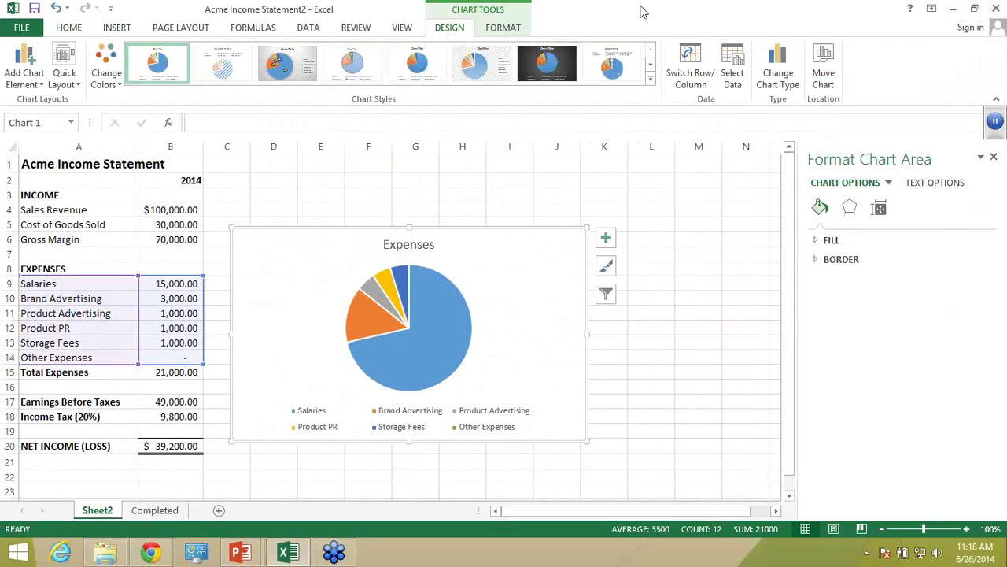
left_click(651, 80)
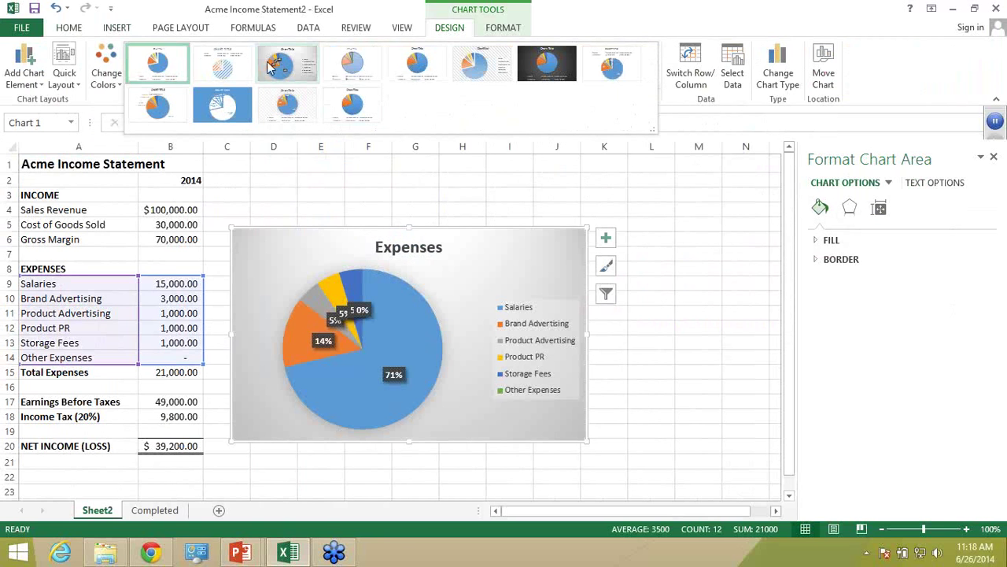
left_click(269, 68)
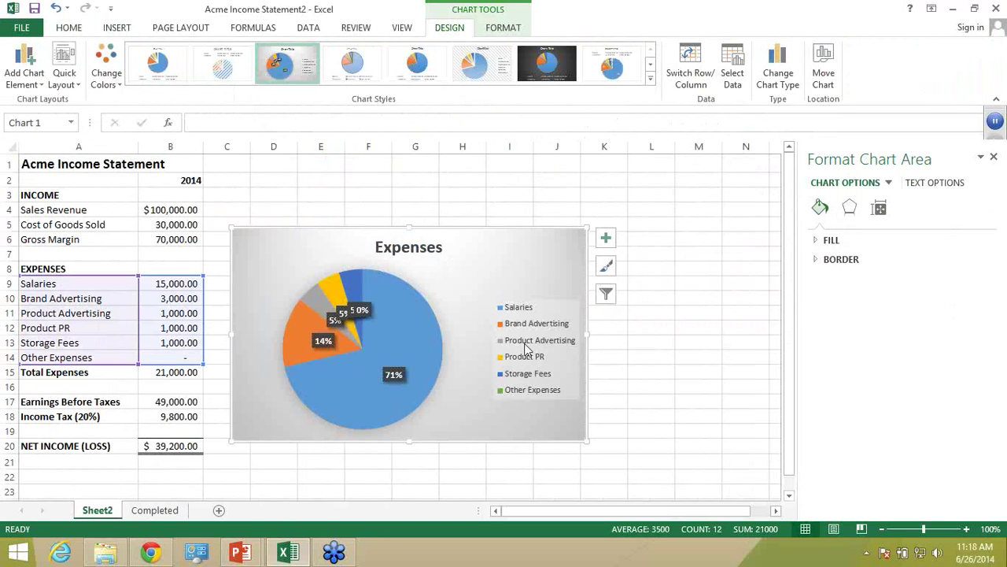
- Examine the chart's legend and title formatting, including the text fill and text outline options for the Expenses title
left_click(526, 348)
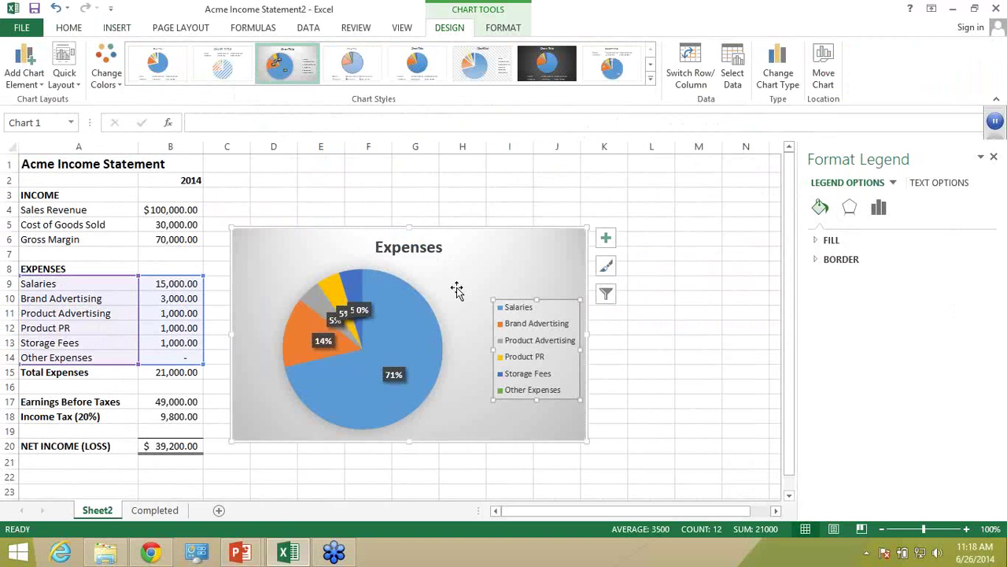
left_click(391, 244)
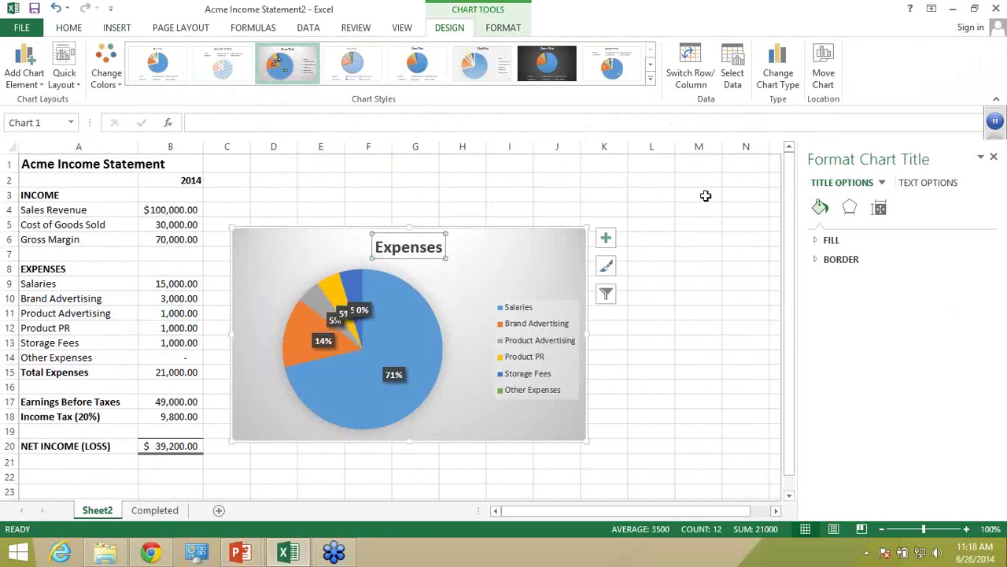
left_click(927, 183)
left_click(826, 240)
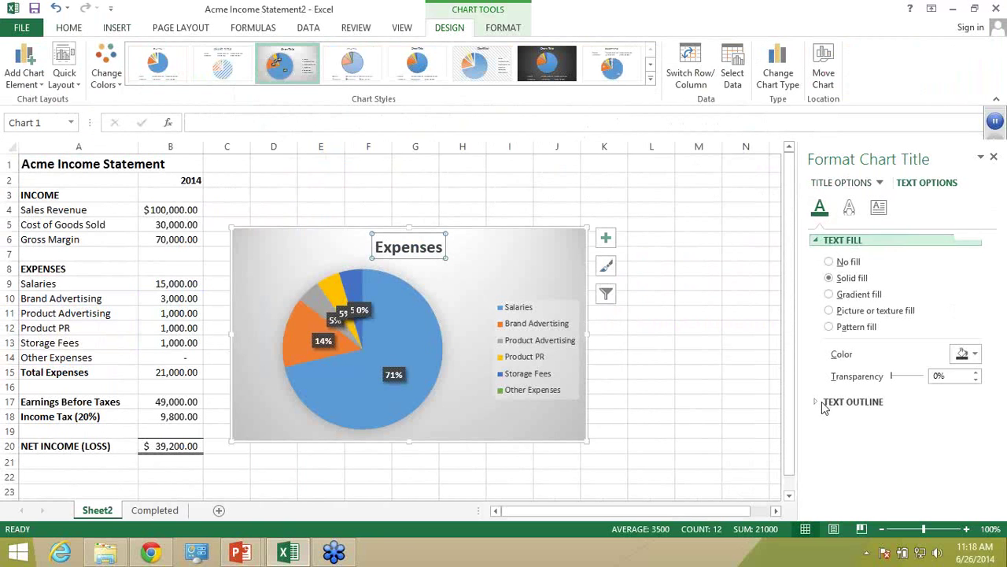
left_click(824, 404)
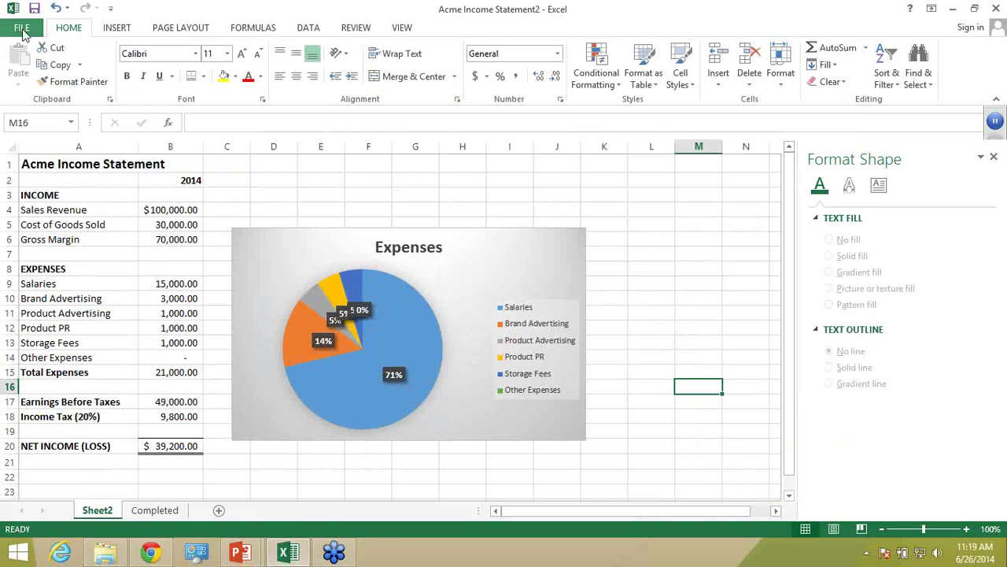
- Save a copy of the workbook in the Downloads folder as Acme Income Statement3
left_click(22, 30)
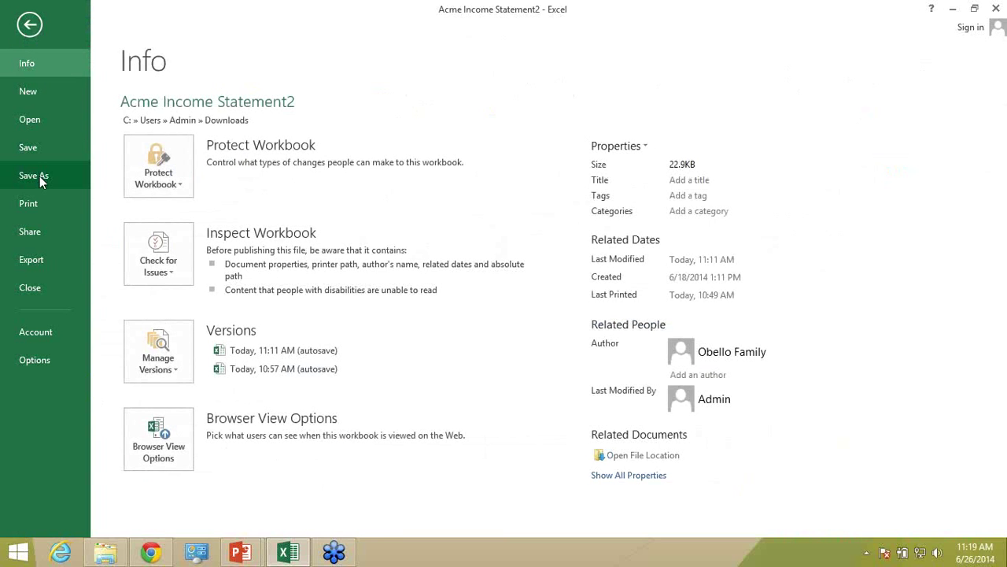
left_click(39, 176)
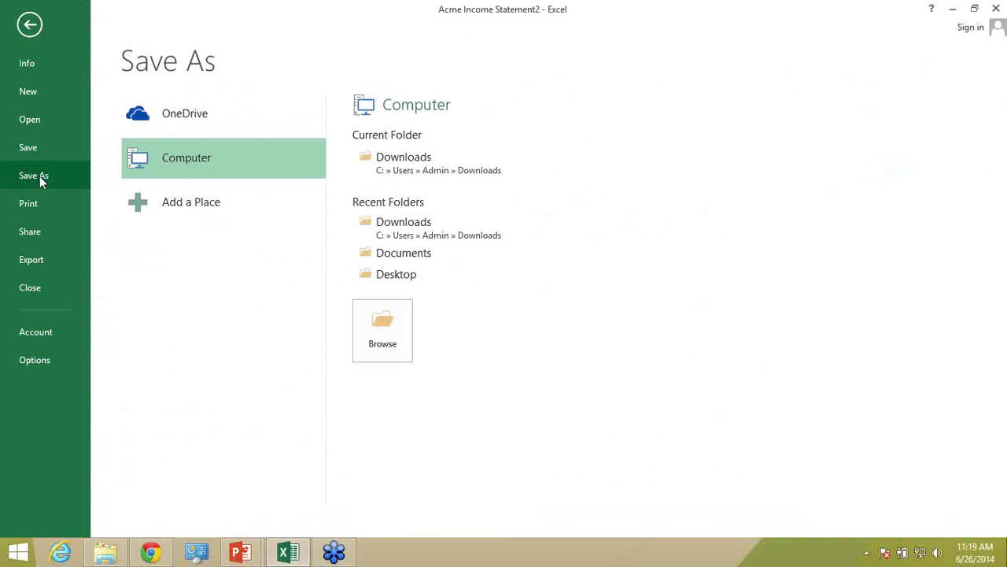
left_click(384, 336)
left_click(237, 252)
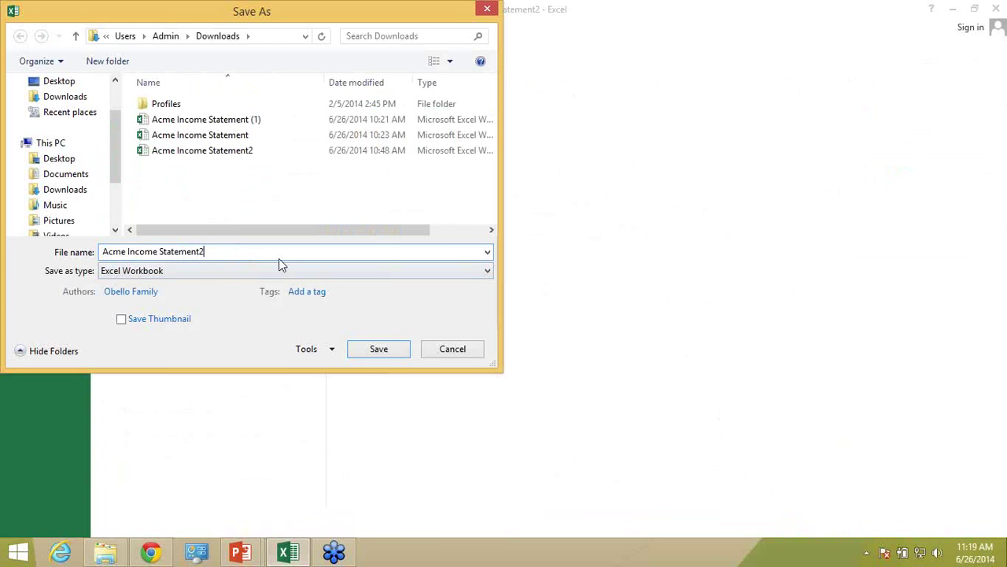
key("BackSpace")
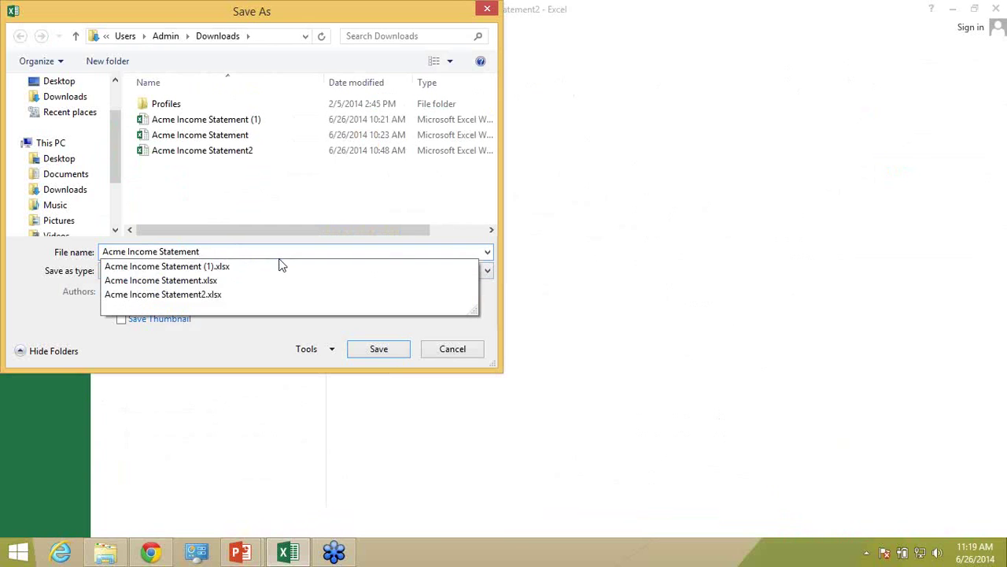
type("3")
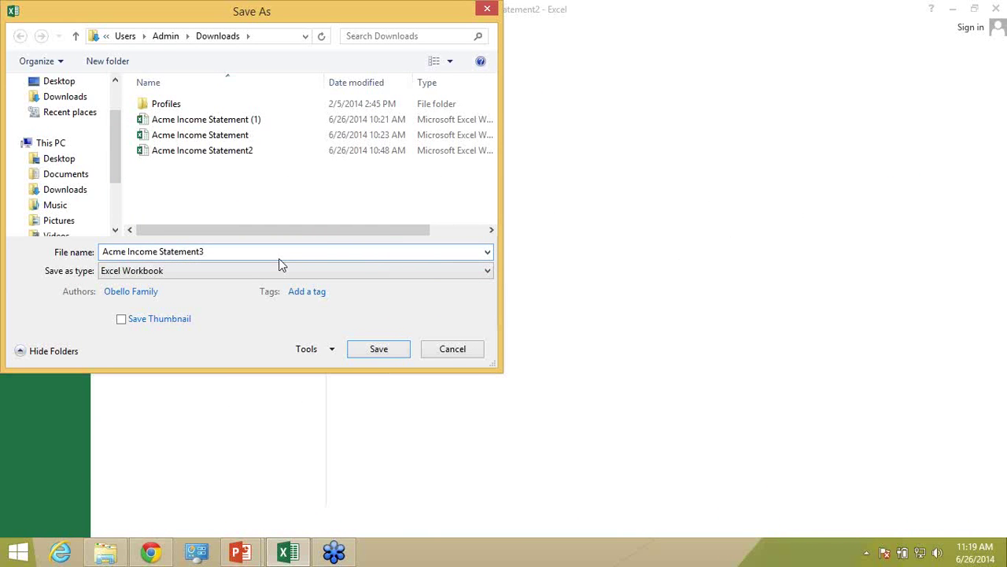
left_click(380, 349)
key("alt+Tab")
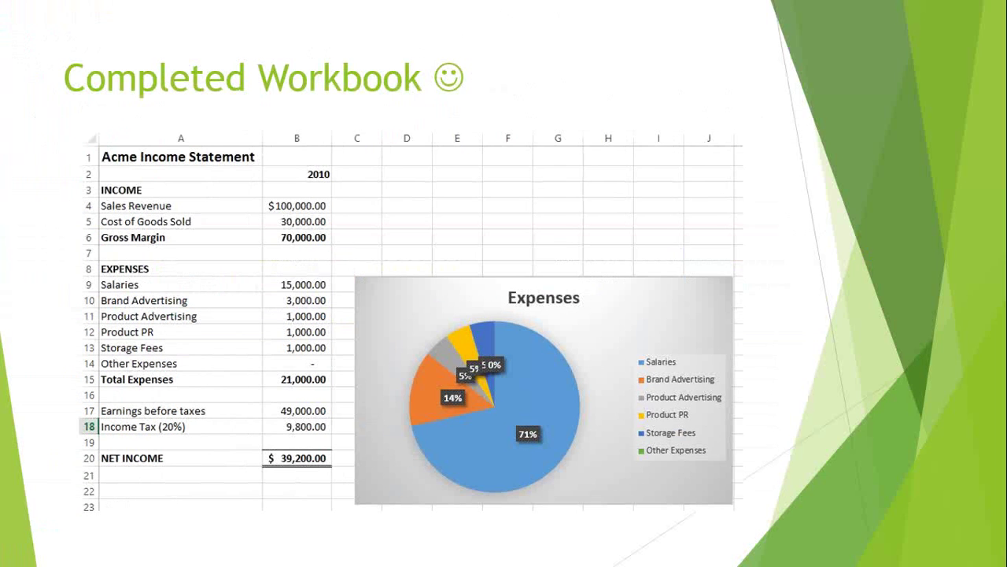
key("Right")
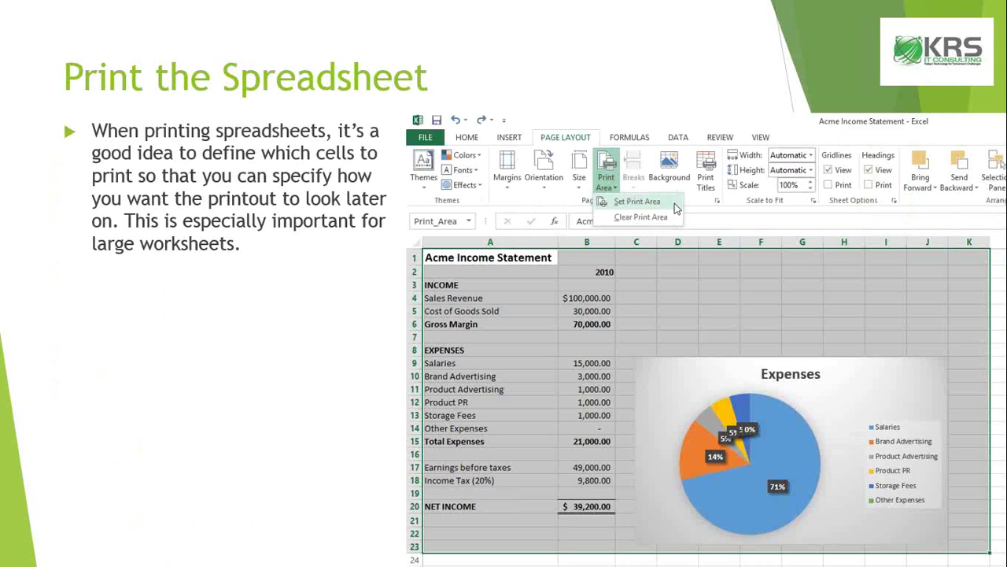
key("alt+Tab")
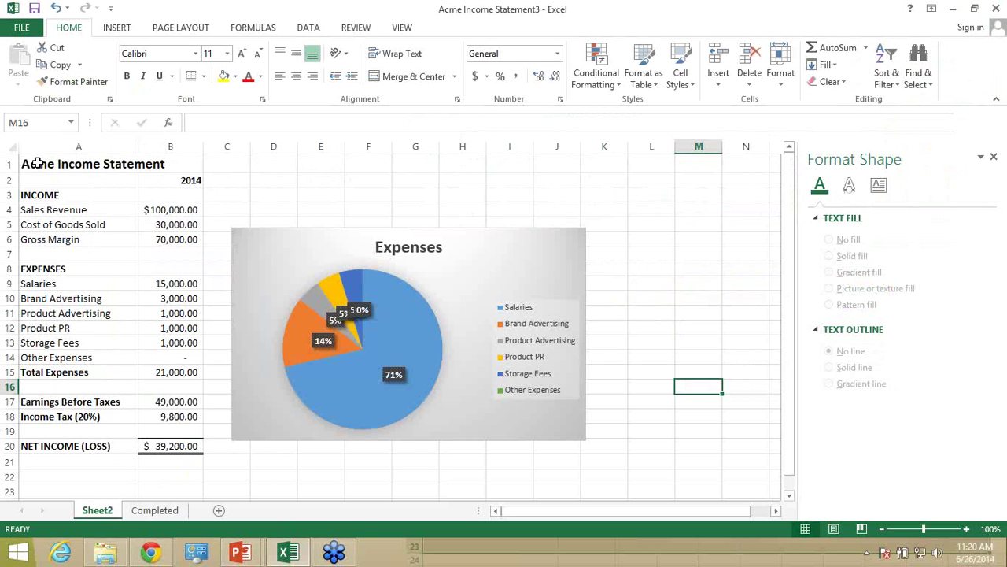
- Set the print area to A1:K20 so it covers the income statement and the Expenses chart
left_click_drag(29, 163, 192, 265)
left_click_drag(489, 422, 592, 446)
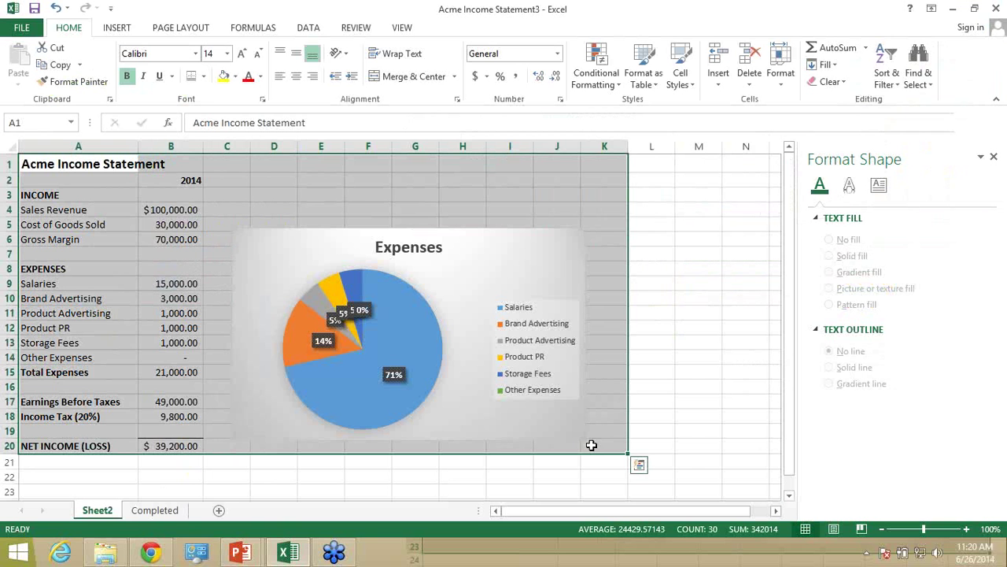
left_click(178, 29)
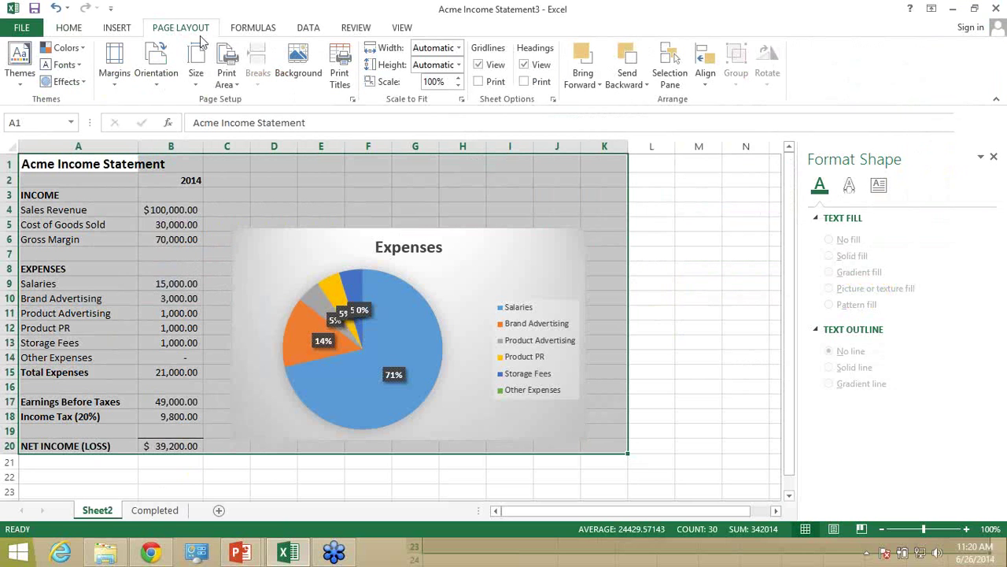
left_click(228, 78)
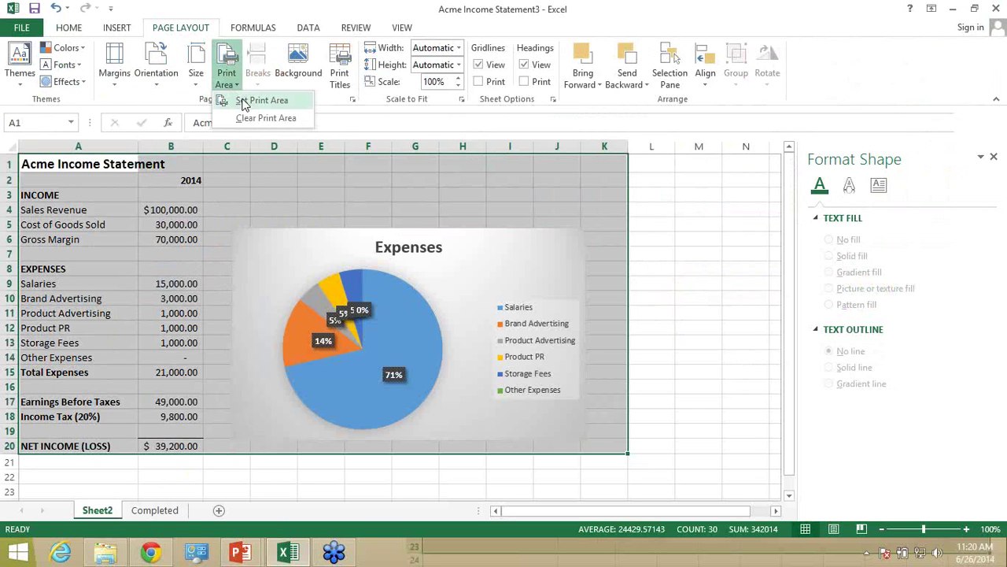
left_click(245, 101)
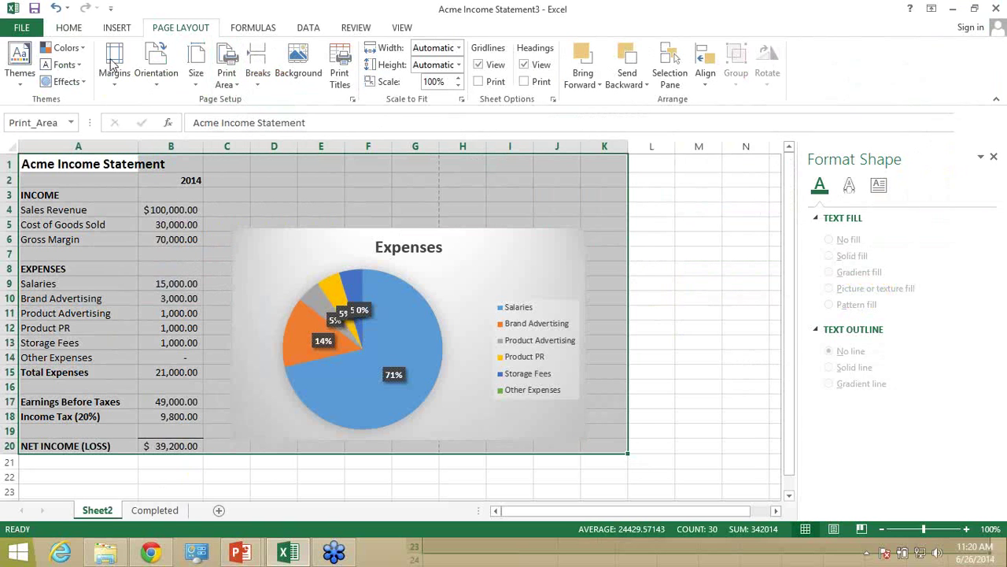
- Open the print preview and choose to print only the active sheets
left_click(19, 28)
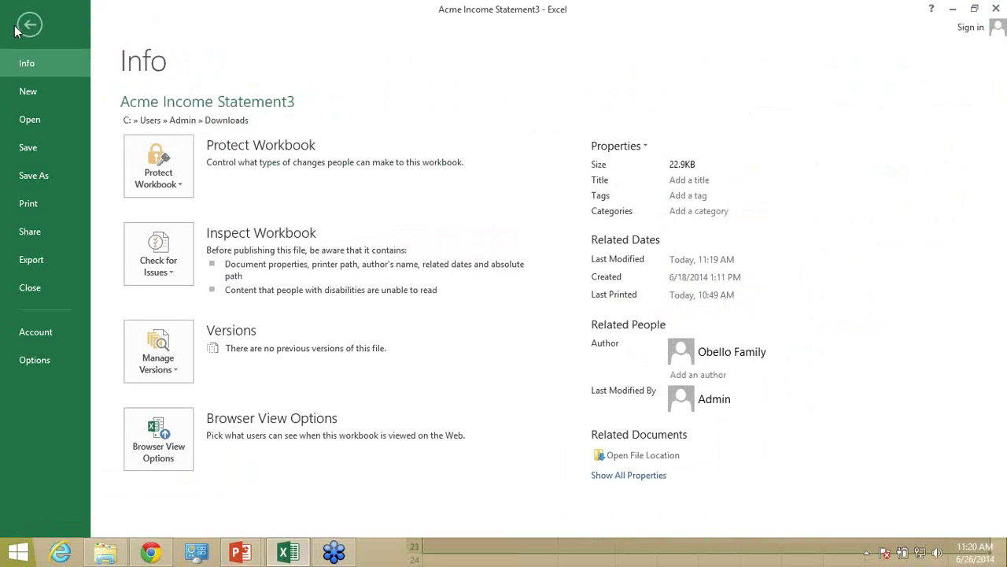
left_click(52, 205)
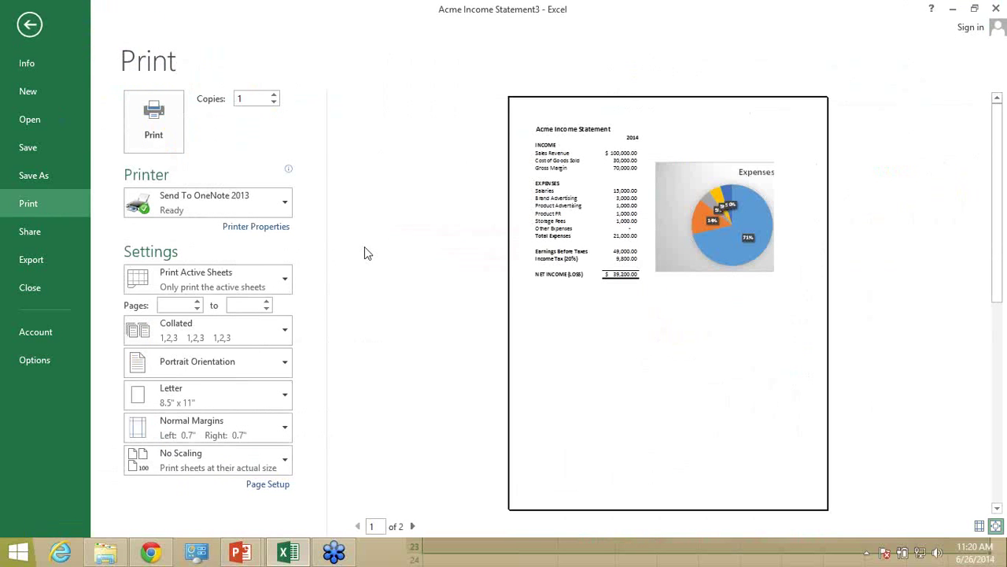
left_click(254, 282)
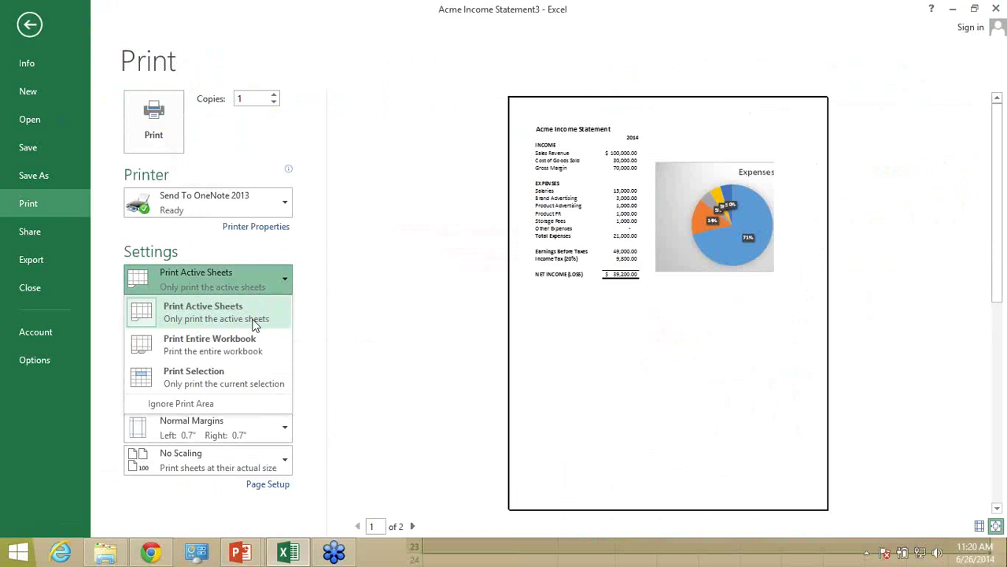
left_click(229, 311)
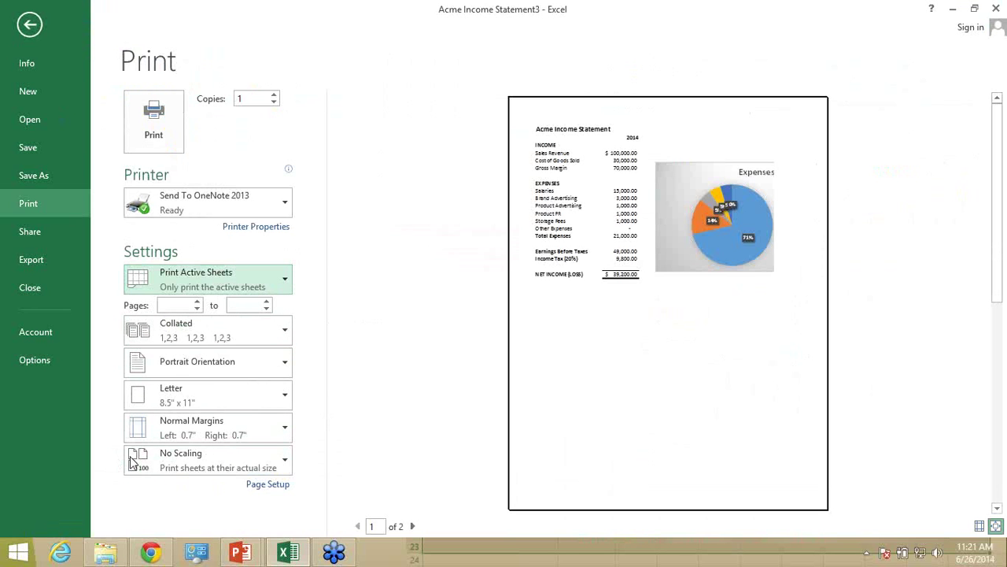
left_click(198, 463)
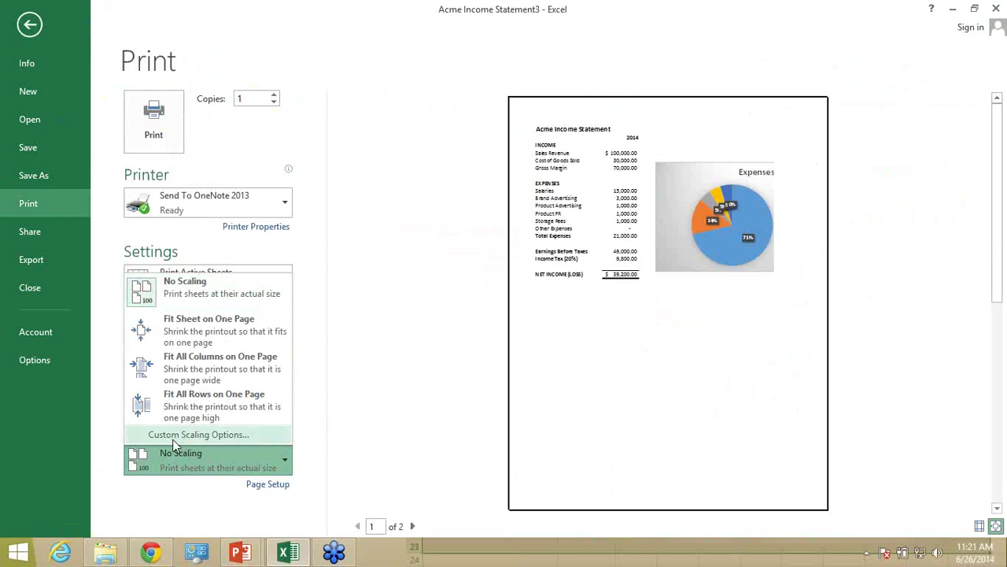
left_click(172, 436)
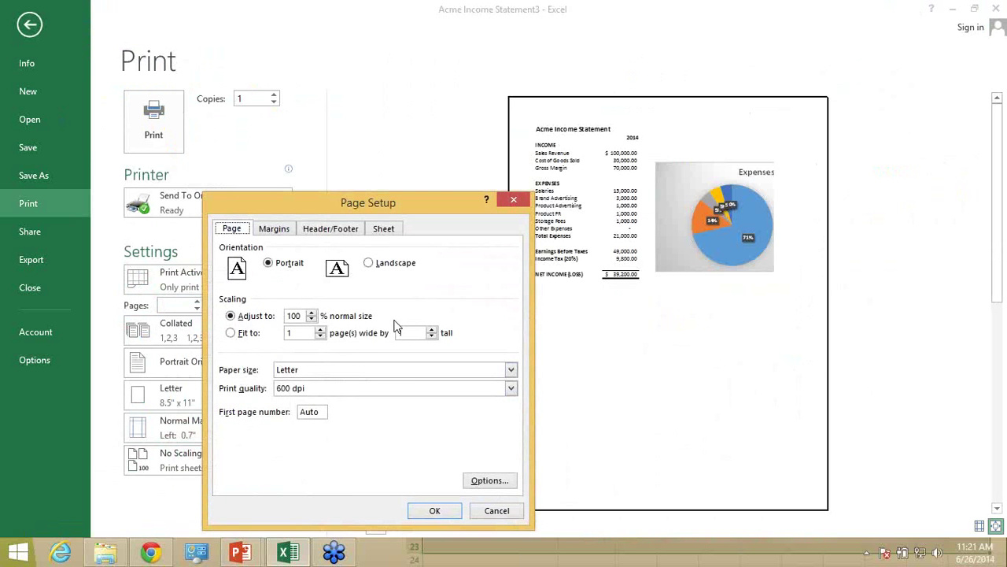
left_click(429, 509)
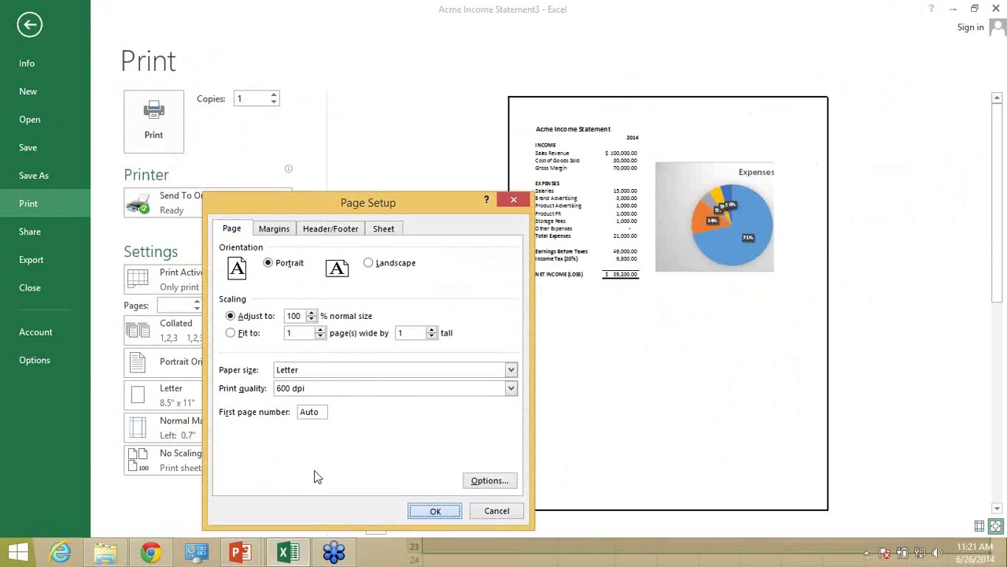
- Scale the printout with Fit Sheet on One Page and return to the worksheet
left_click(156, 465)
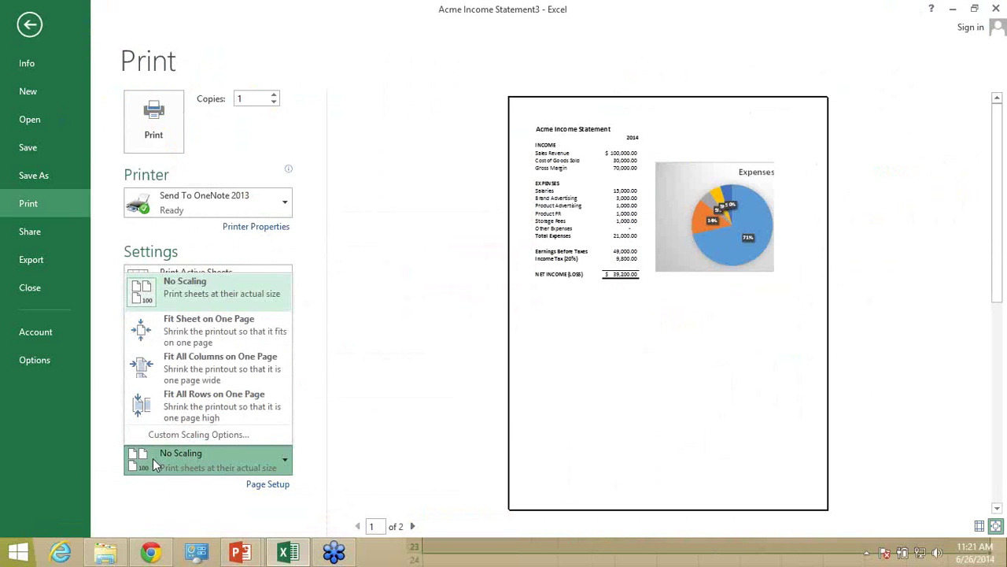
left_click(233, 338)
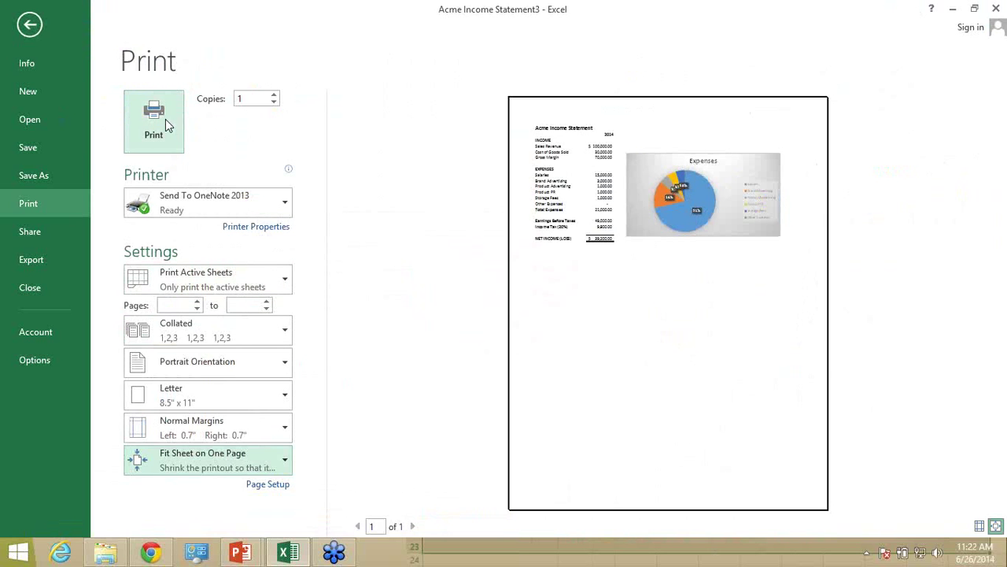
left_click(29, 25)
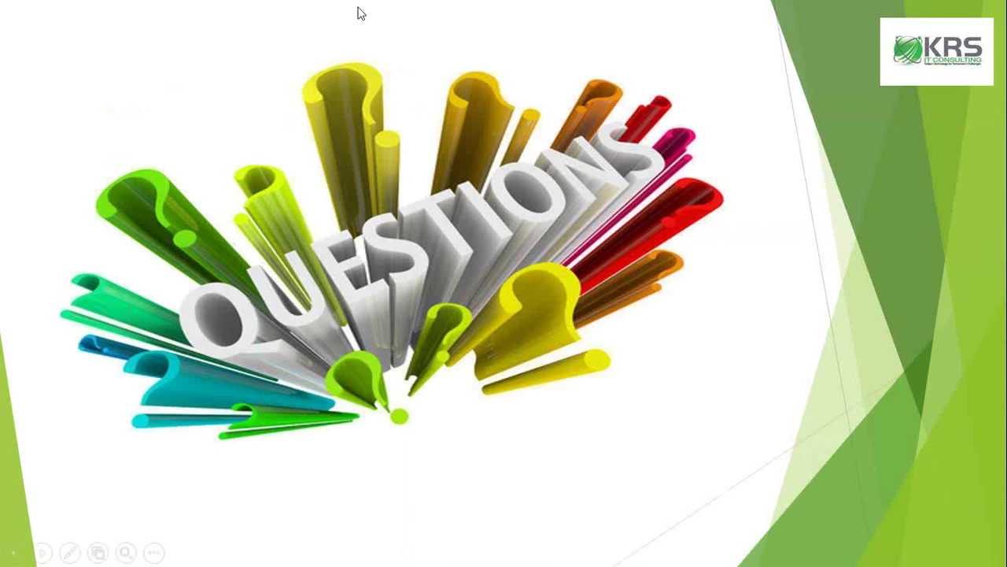
left_click(793, 66)
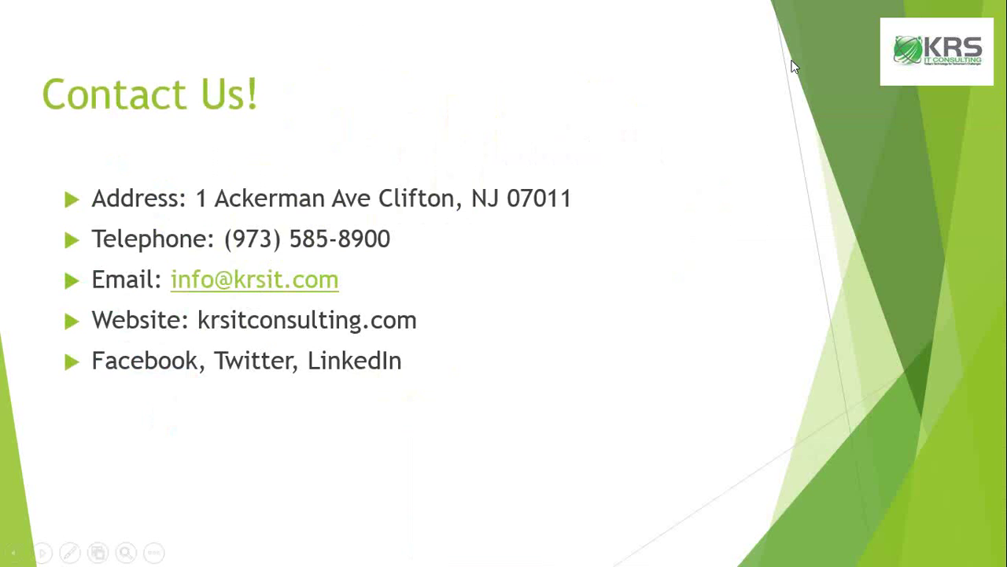
key("Left")
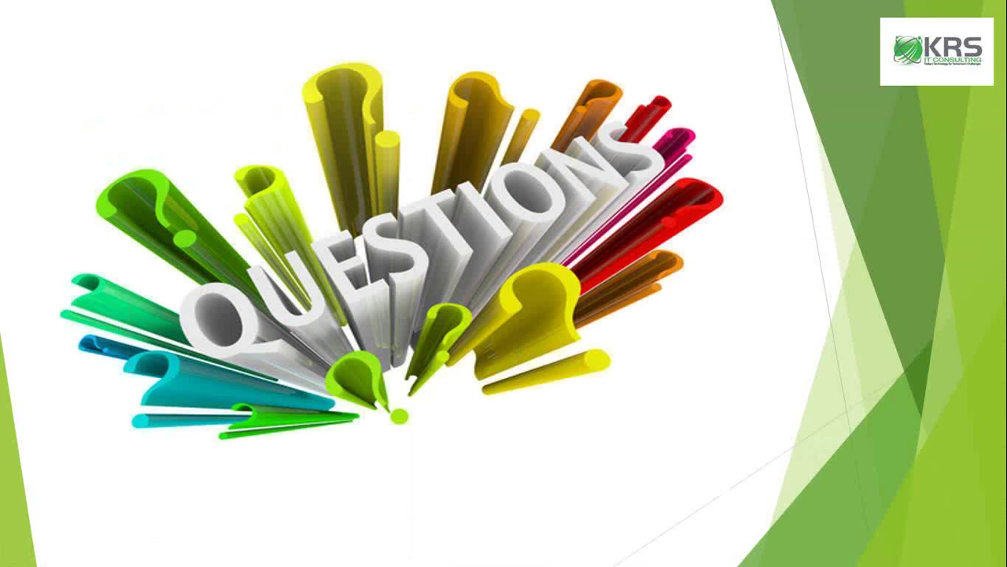
key("alt+Tab")
key("alt+Tab")
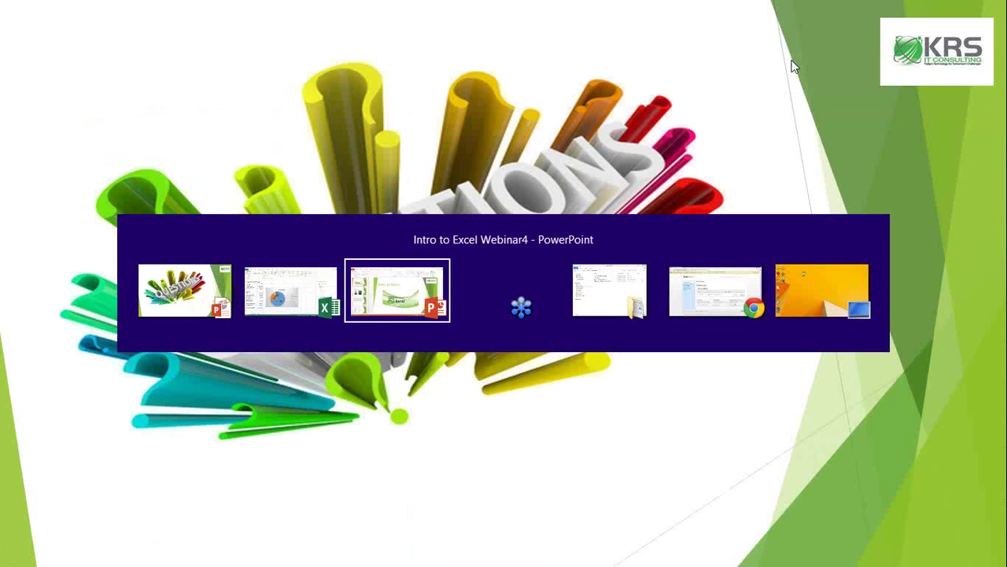
key("alt+Tab")
key("alt+Tab")
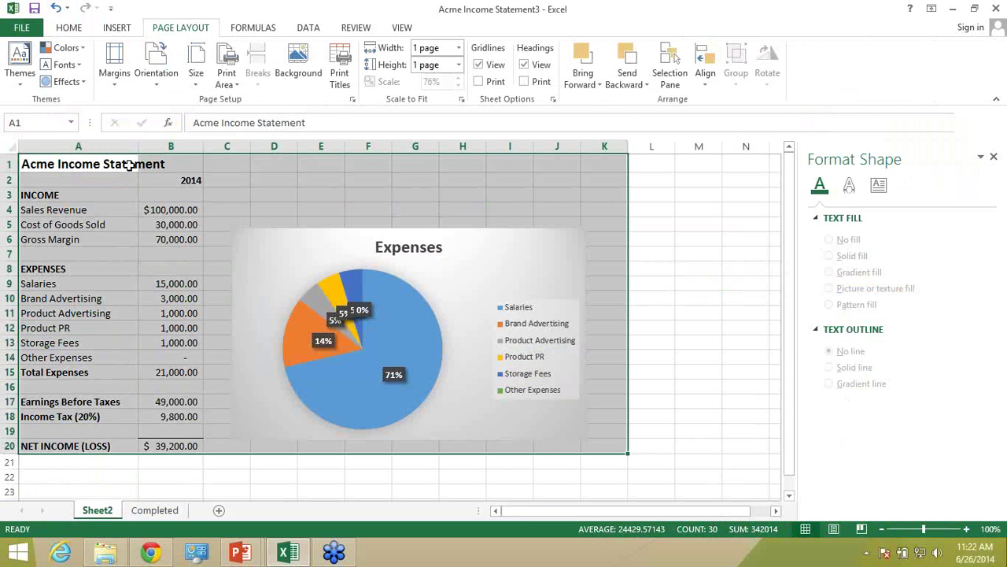
- Run a spelling check on the worksheet starting from the title in A1
left_click(68, 164)
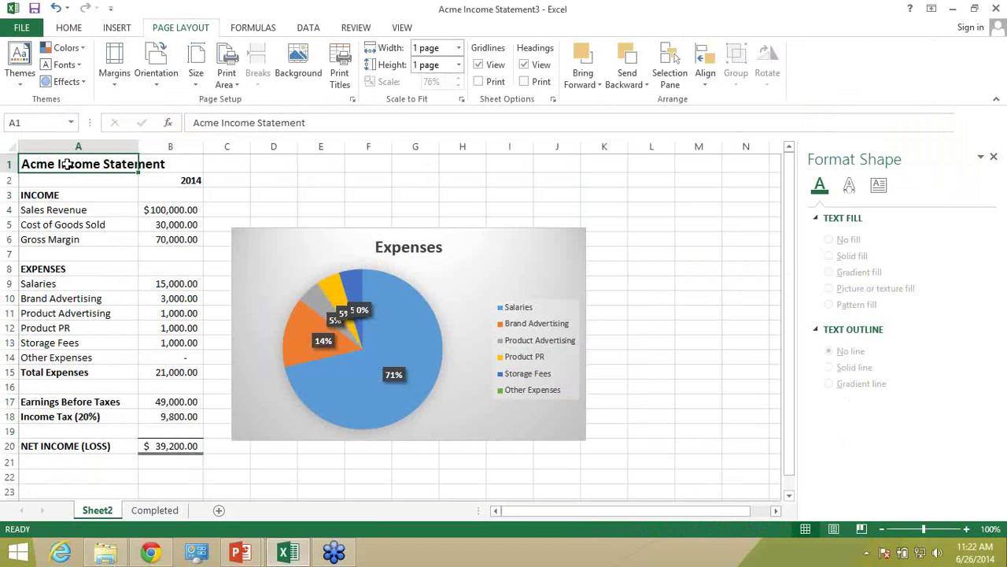
left_click(356, 27)
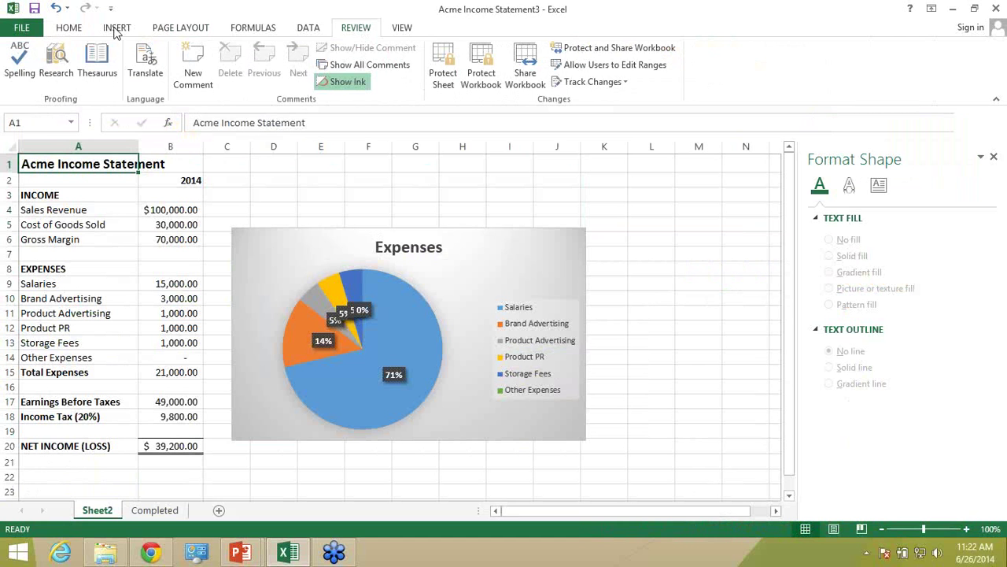
left_click(16, 66)
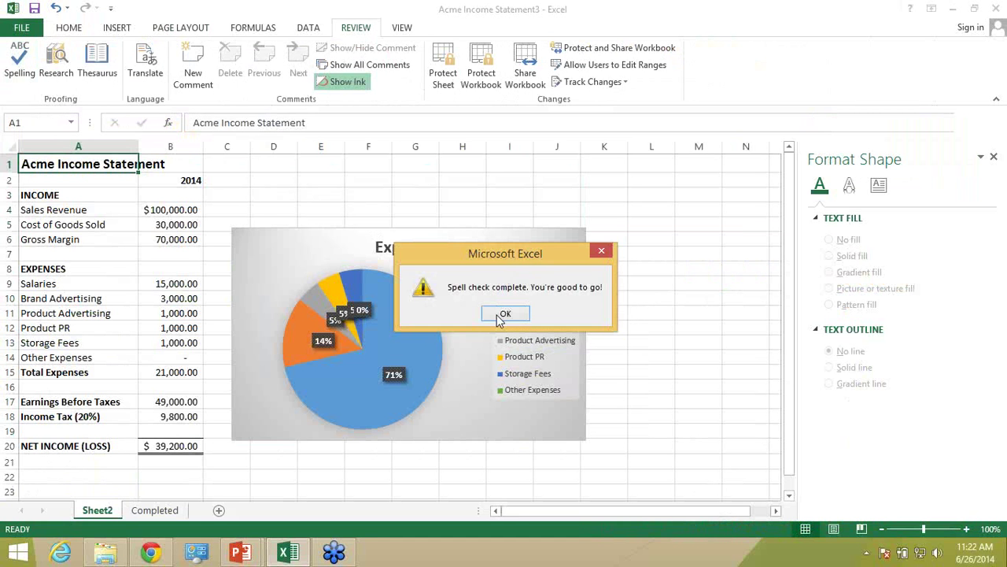
left_click(505, 314)
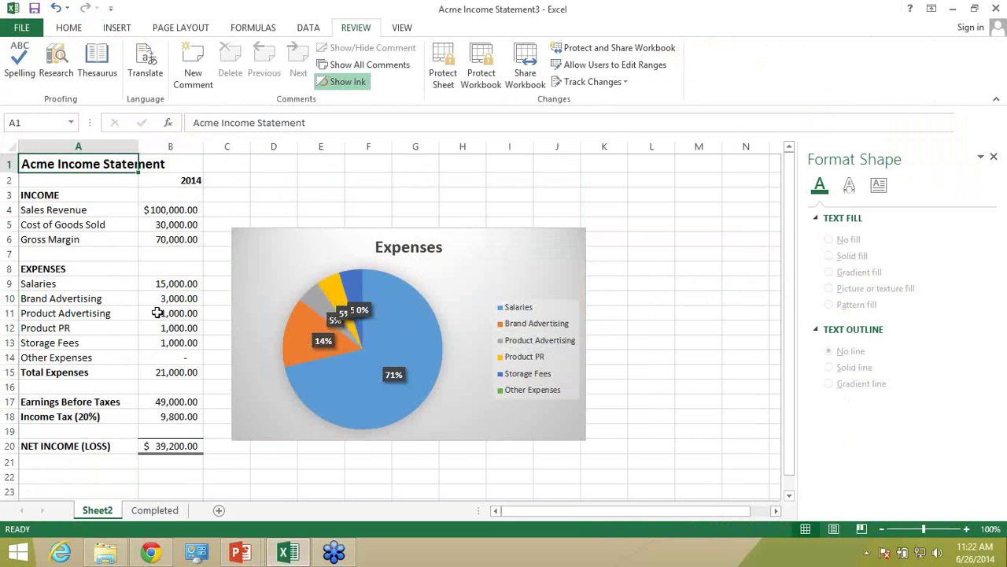
- Rename the Sheet2 worksheet as Acme
right_click(103, 515)
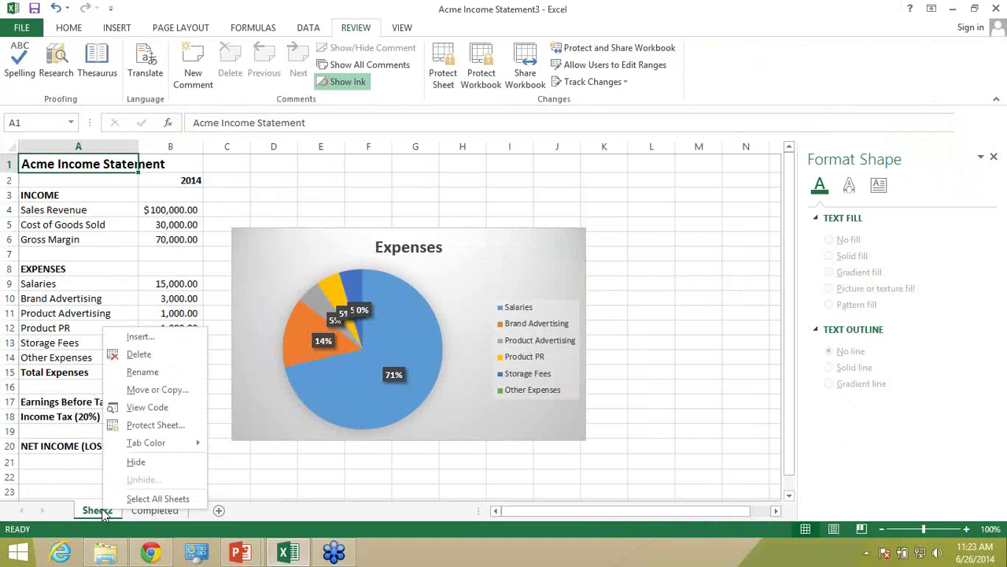
left_click(159, 372)
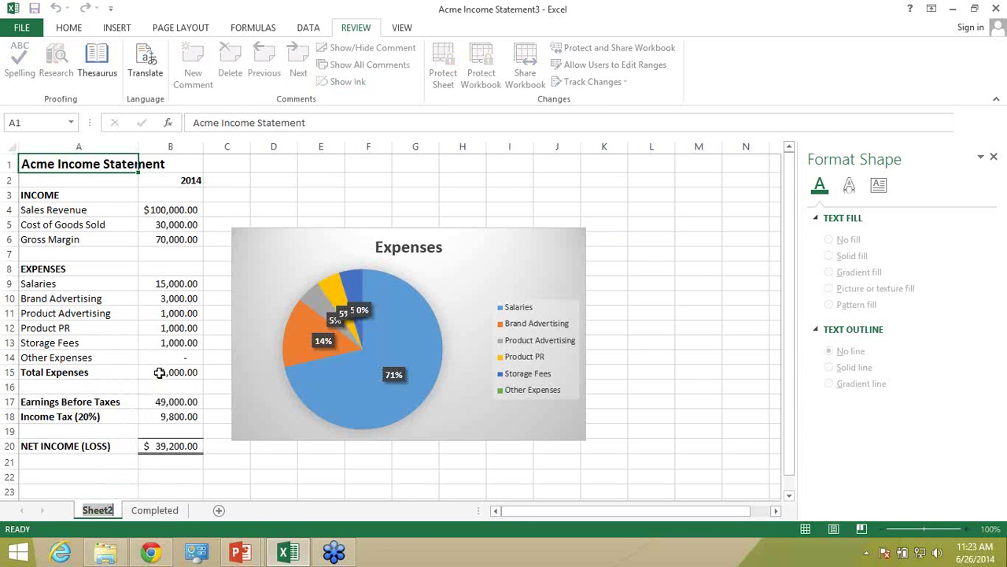
type("A")
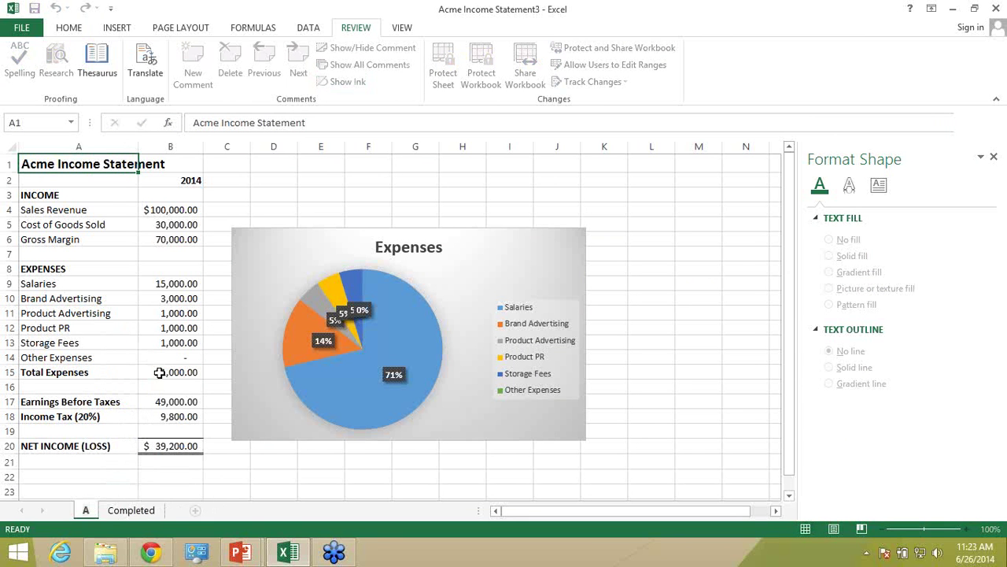
type("cme")
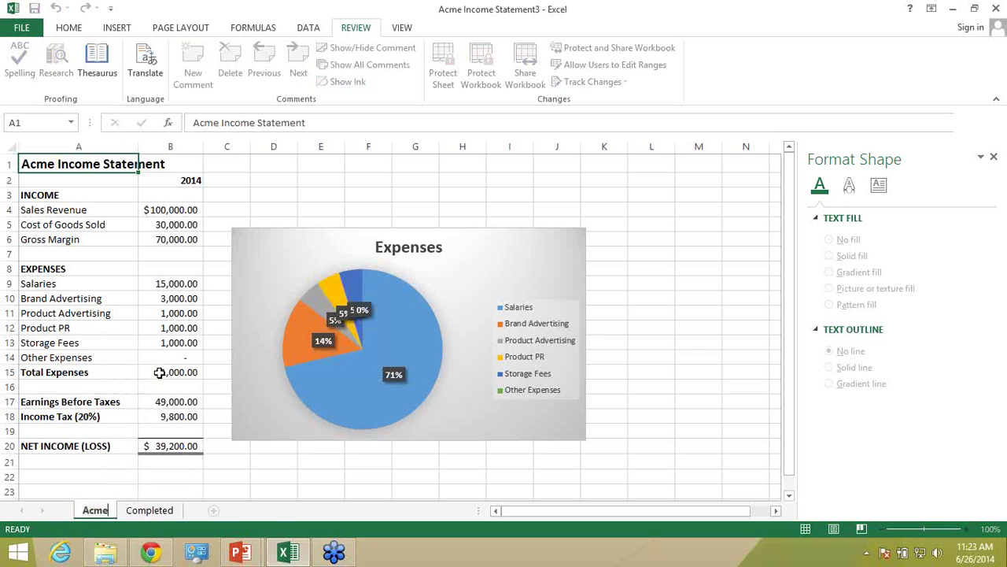
key("Return")
key("alt+Tab")
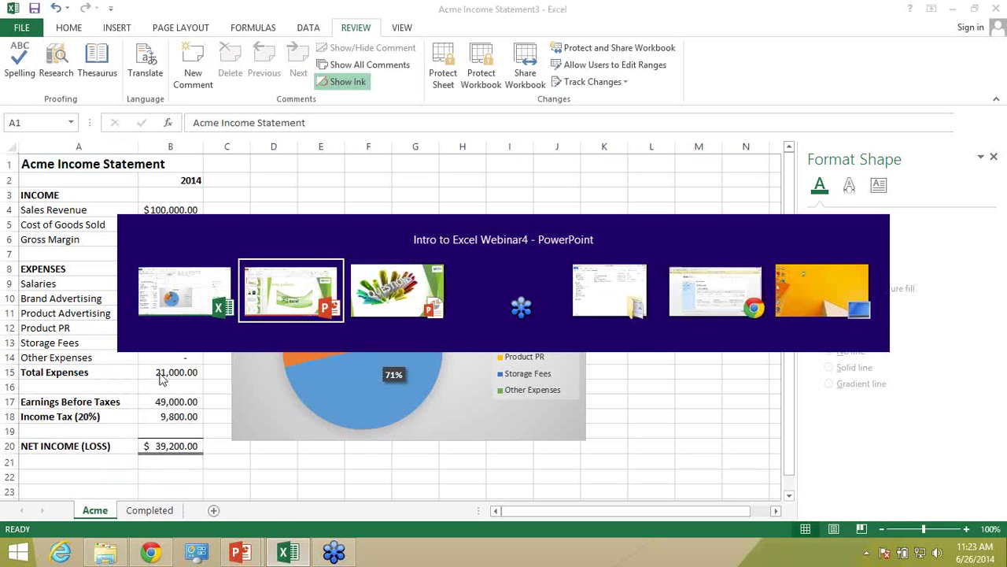